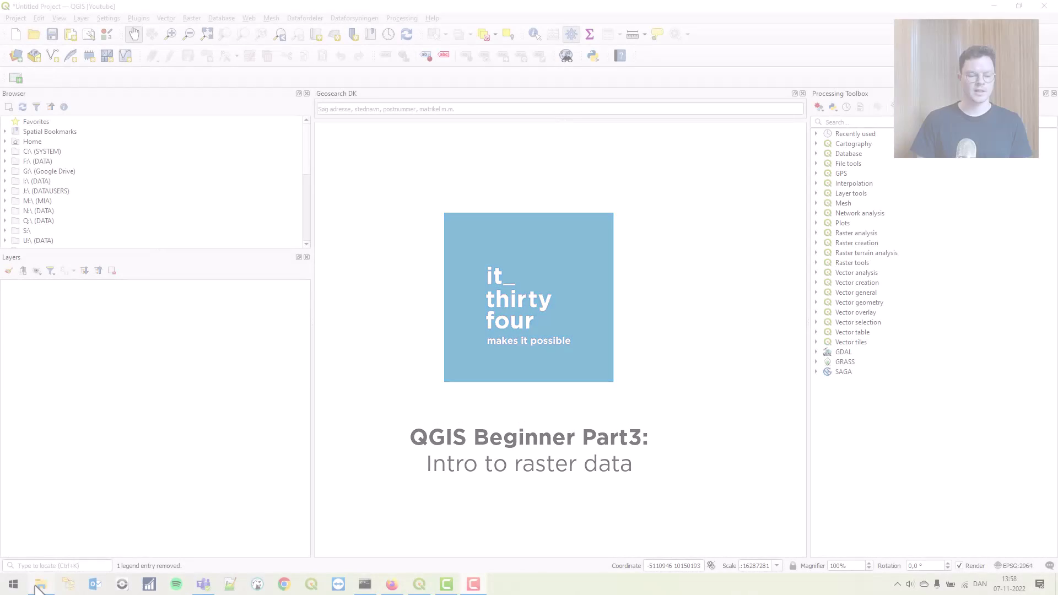
Add Alaska Outline.gpkg from mxds > QGIS Beginner 2_4 > Output as a layer in QGIS.
{"action": "mouse_move", "coordinate": [36, 587]}
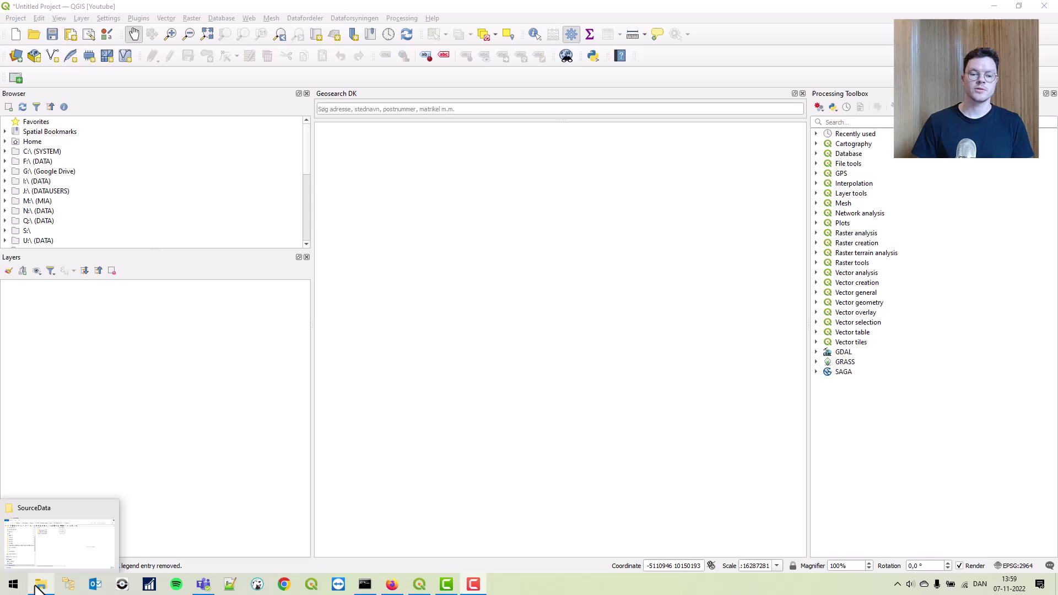
{"action": "left_click", "coordinate": [40, 585]}
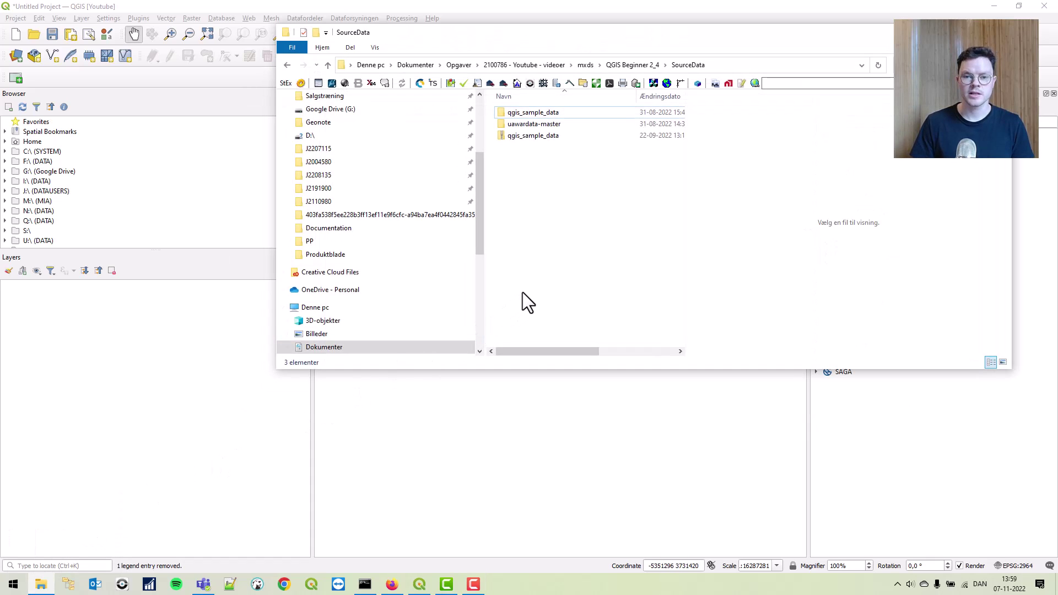
{"action": "left_click", "coordinate": [584, 65]}
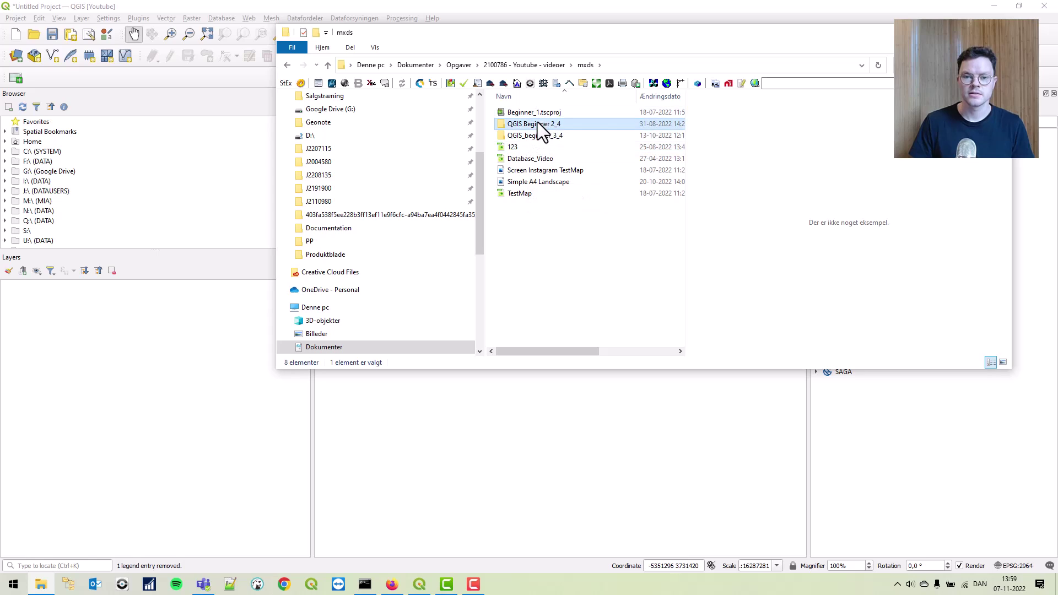
{"action": "double_click", "coordinate": [538, 124]}
{"action": "double_click", "coordinate": [525, 159]}
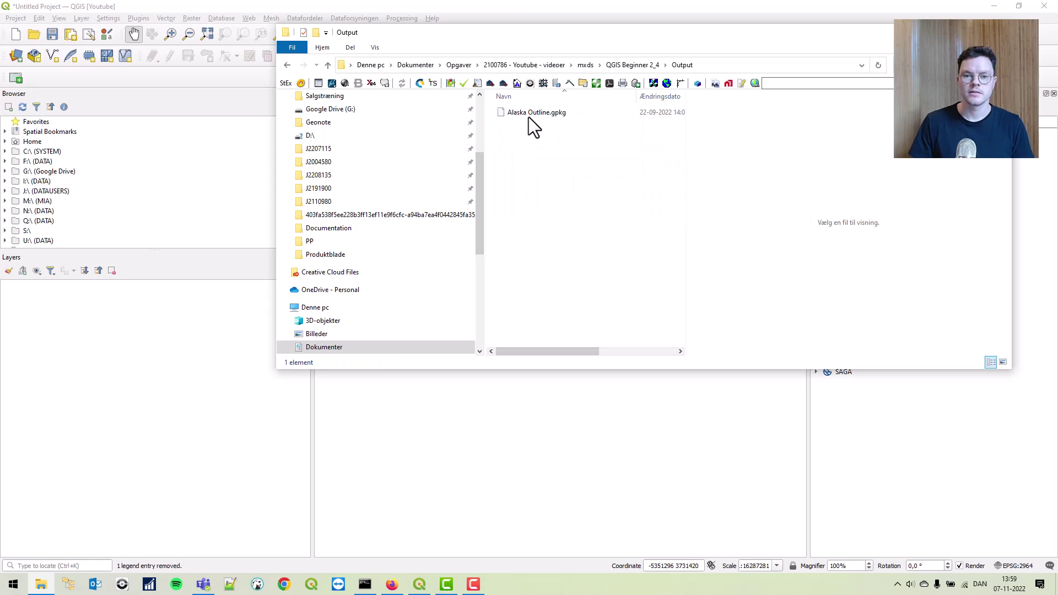
{"action": "left_click_drag", "start_coordinate": [528, 117], "coordinate": [144, 319]}
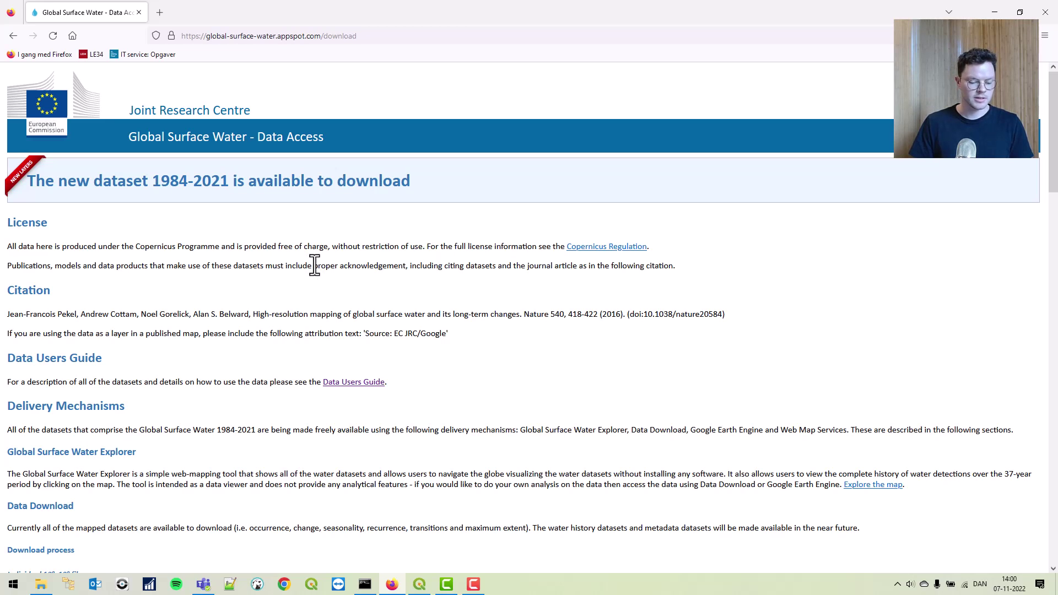
Download the transitions file for the 160W, 70N tile.
{"action": "scroll", "coordinate": [323, 278], "scroll_direction": "down", "scroll_amount": 3}
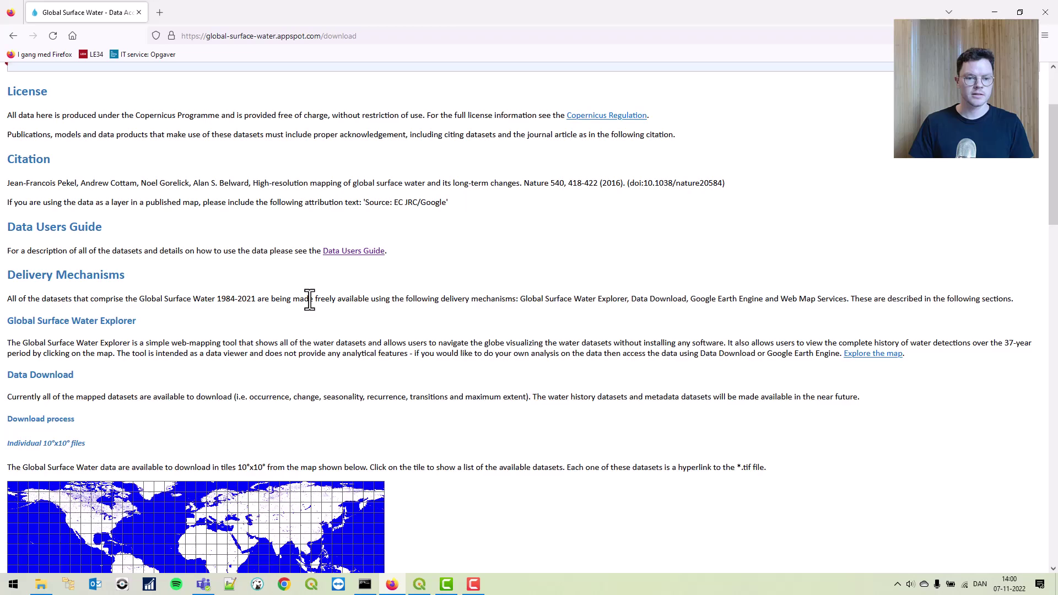
{"action": "scroll", "coordinate": [310, 300], "scroll_direction": "down", "scroll_amount": 2}
{"action": "scroll", "coordinate": [382, 336], "scroll_direction": "down", "scroll_amount": 1}
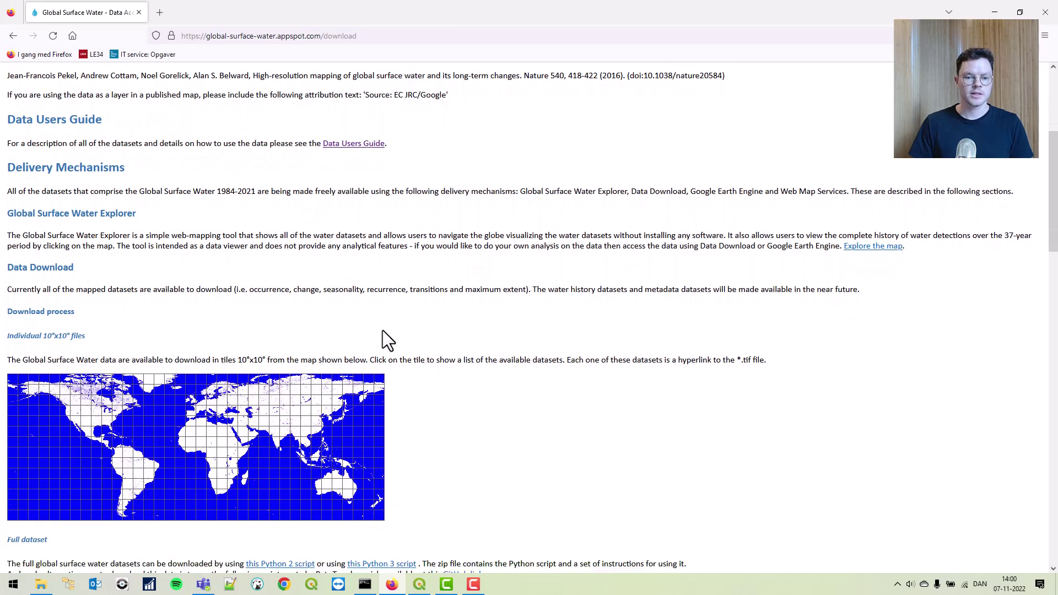
{"action": "left_click", "coordinate": [28, 347]}
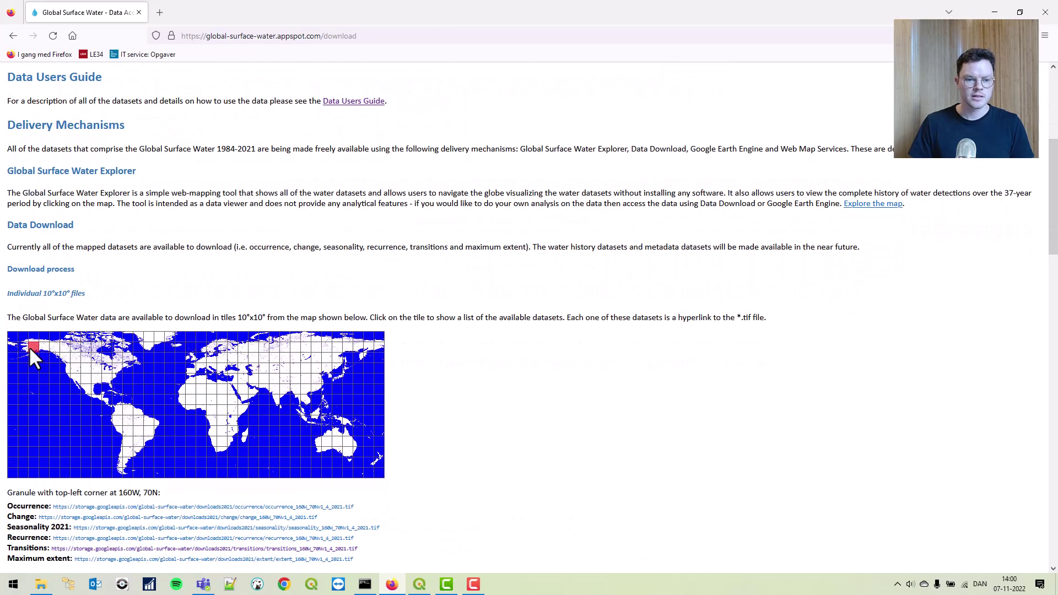
{"action": "scroll", "coordinate": [587, 384], "scroll_direction": "down", "scroll_amount": 1}
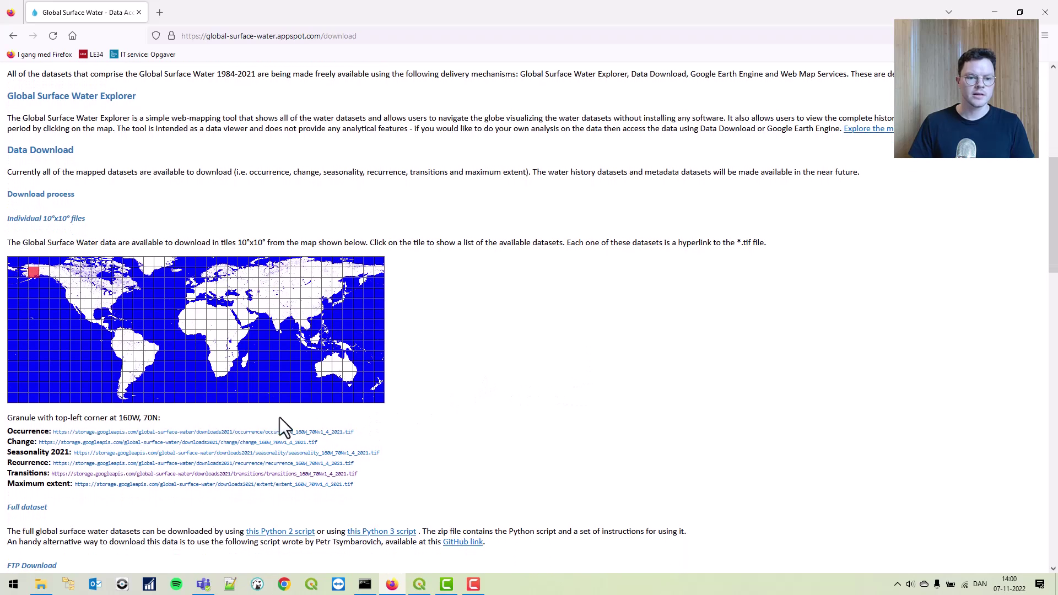
{"action": "left_click", "coordinate": [95, 475]}
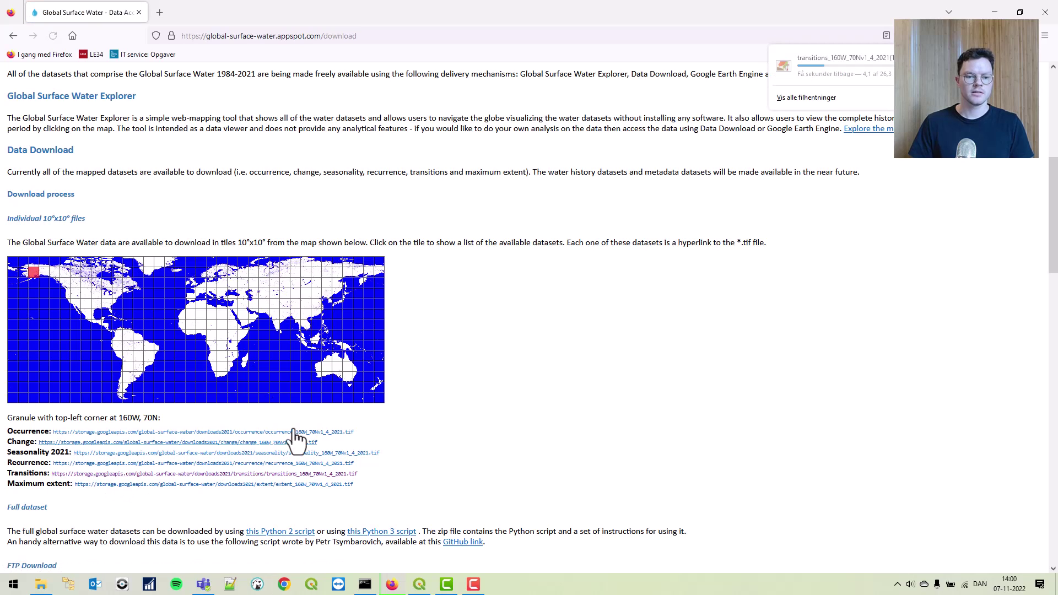
Select the 170W, 60N tile to list its dataset links.
{"action": "scroll", "coordinate": [418, 404], "scroll_direction": "down", "scroll_amount": 2}
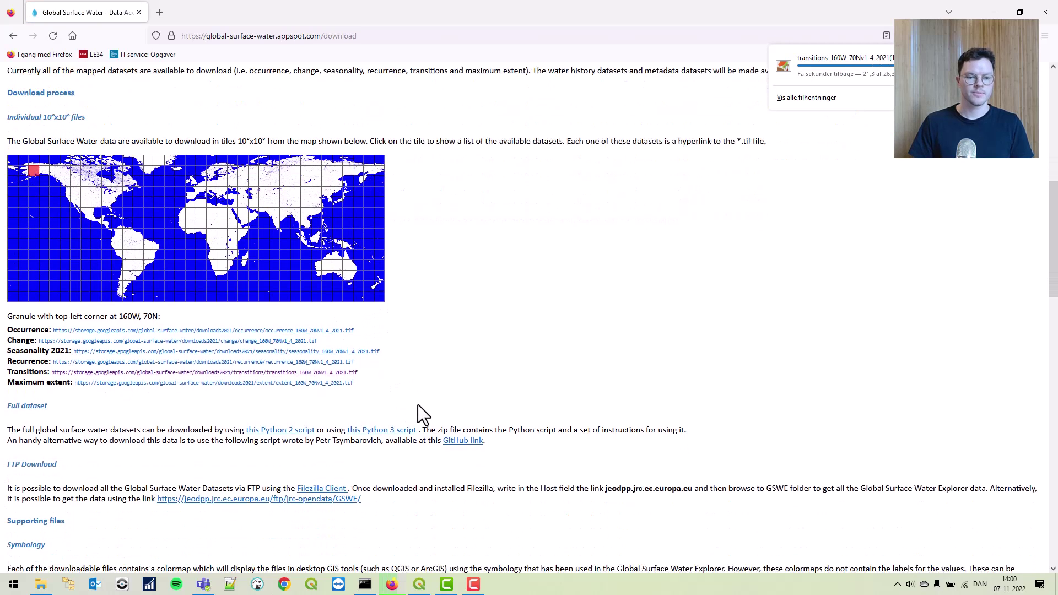
{"action": "scroll", "coordinate": [418, 405], "scroll_direction": "down", "scroll_amount": 4}
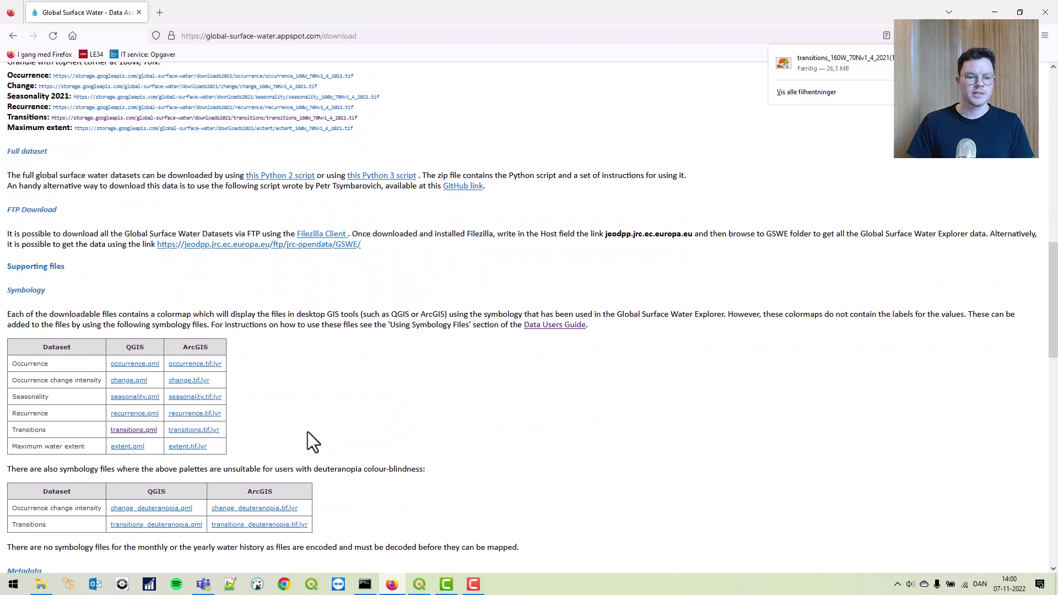
{"action": "left_click", "coordinate": [149, 347]}
{"action": "scroll", "coordinate": [275, 328], "scroll_direction": "up", "scroll_amount": 4}
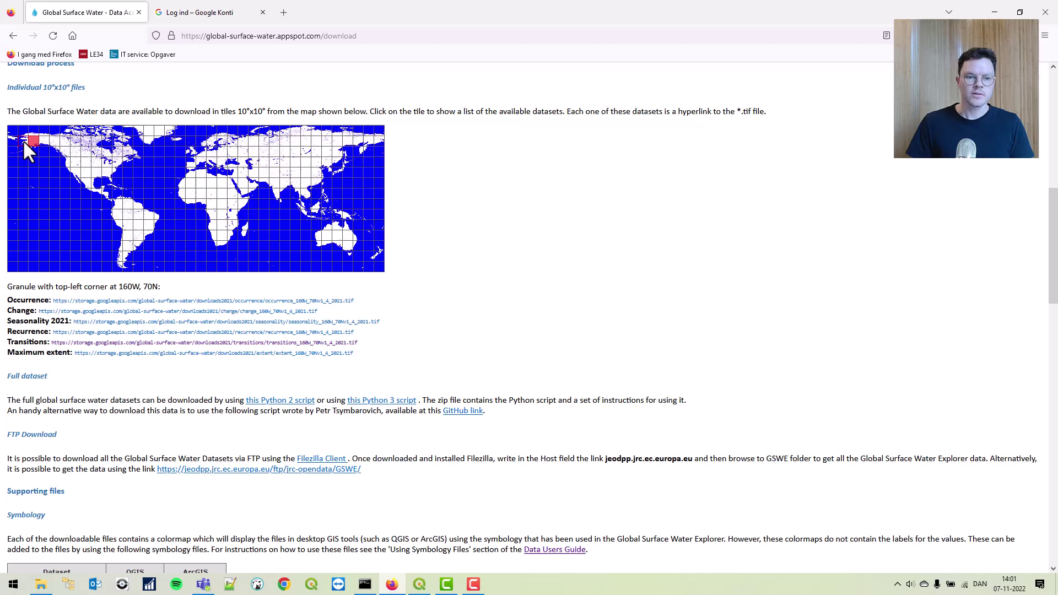
{"action": "left_click", "coordinate": [27, 131]}
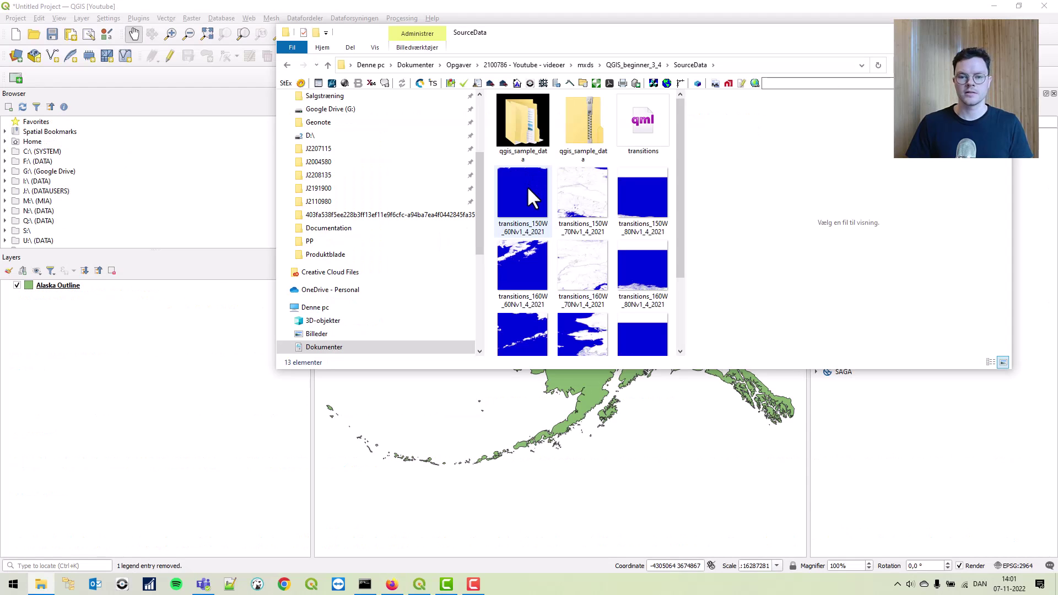
Load all ten transitions .tif tiles from SourceData into the QGIS Layers panel.
{"action": "mouse_move", "coordinate": [528, 189]}
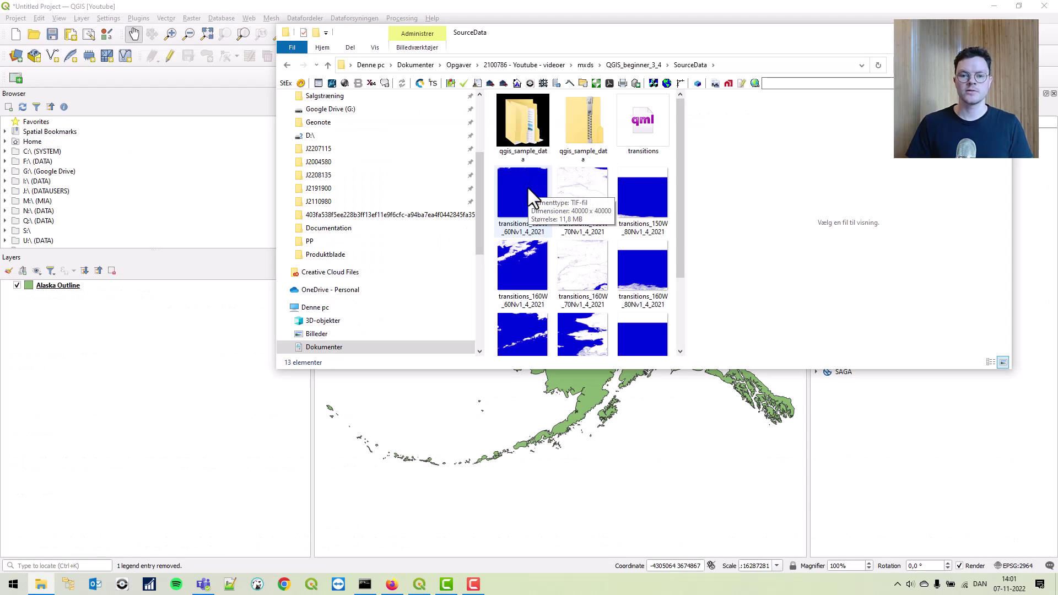
{"action": "left_click", "coordinate": [527, 186]}
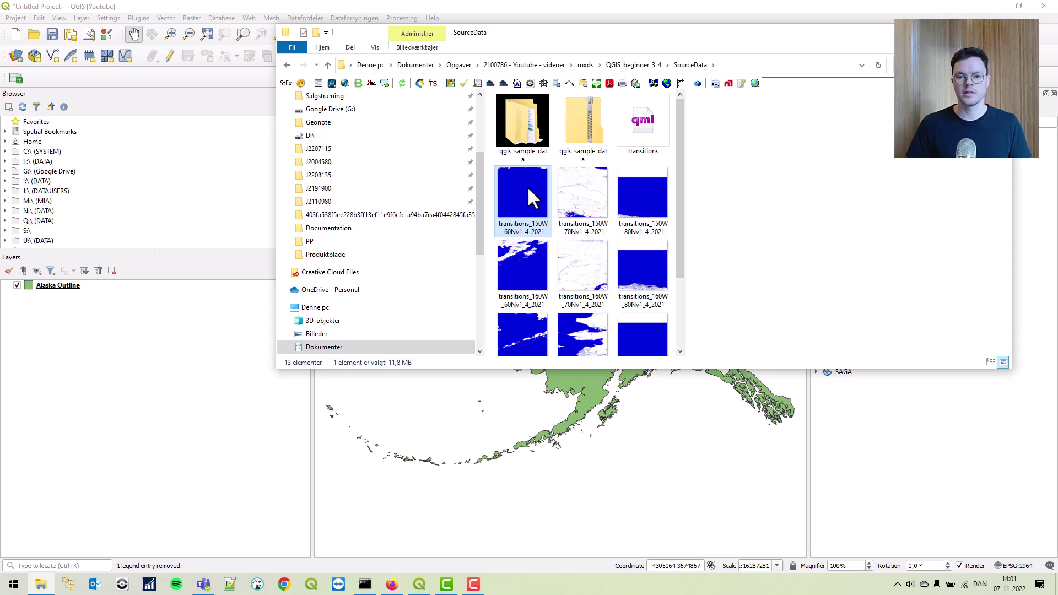
{"action": "scroll", "coordinate": [557, 221], "scroll_direction": "down", "scroll_amount": 2}
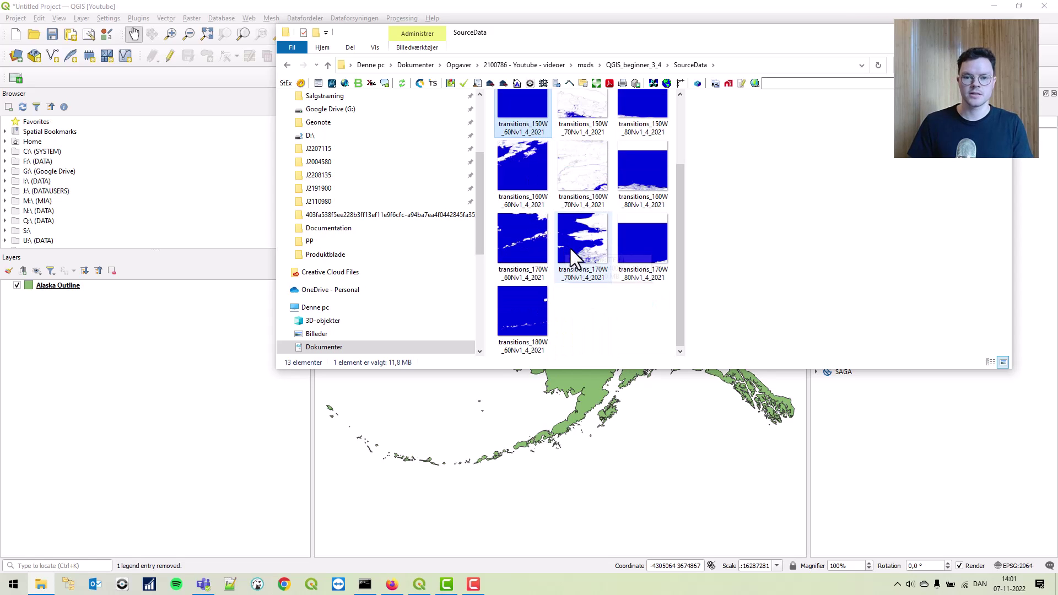
{"action": "left_click", "coordinate": [538, 309], "text": "shift"}
{"action": "left_click_drag", "start_coordinate": [525, 250], "coordinate": [130, 376]}
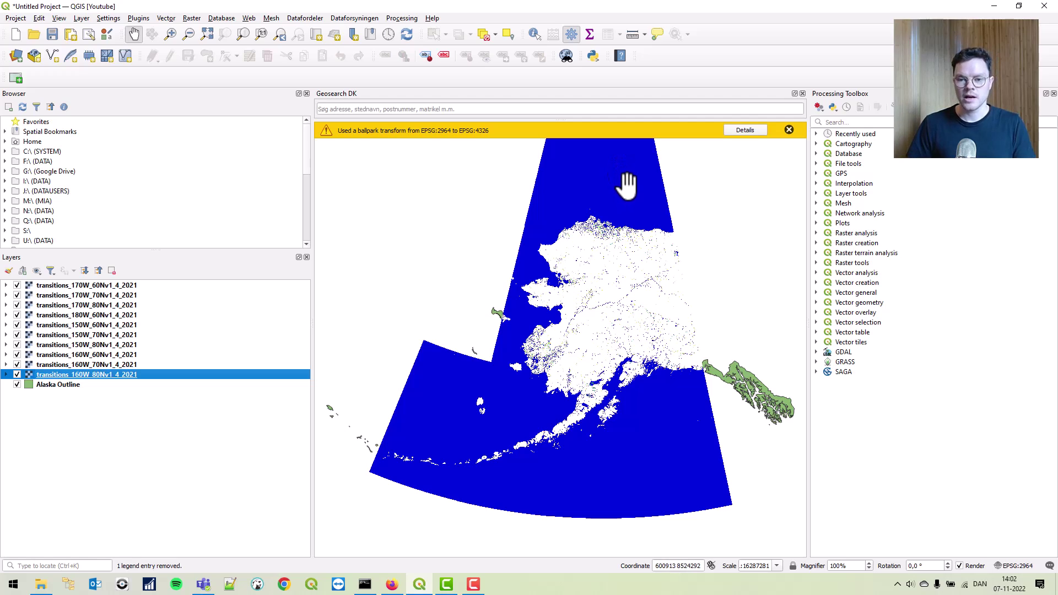
Build a temporary Virtual raster from all ten transitions tile layers.
{"action": "left_click", "coordinate": [225, 443]}
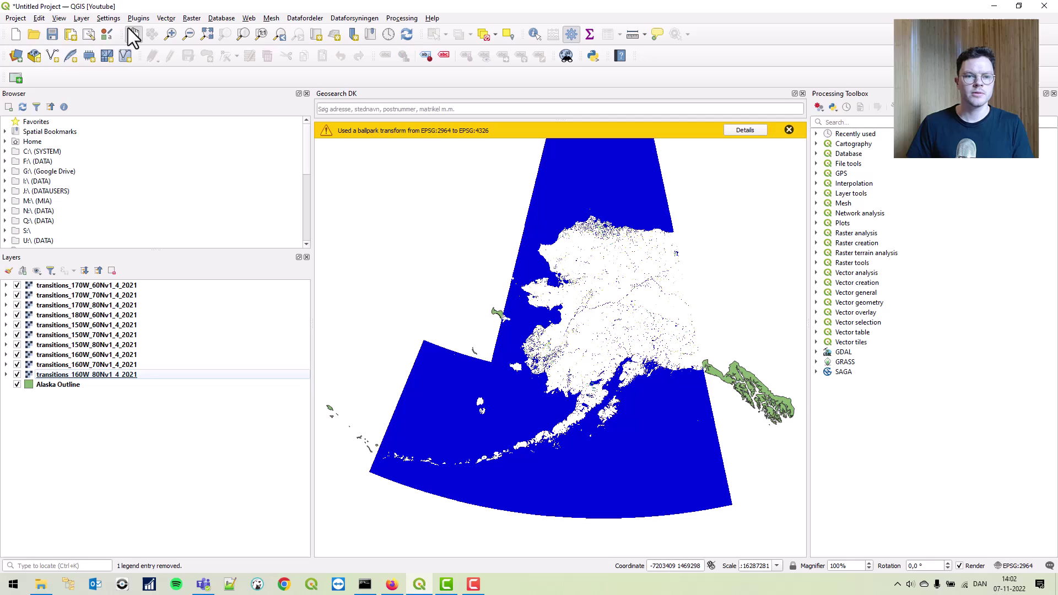
{"action": "left_click", "coordinate": [193, 19]}
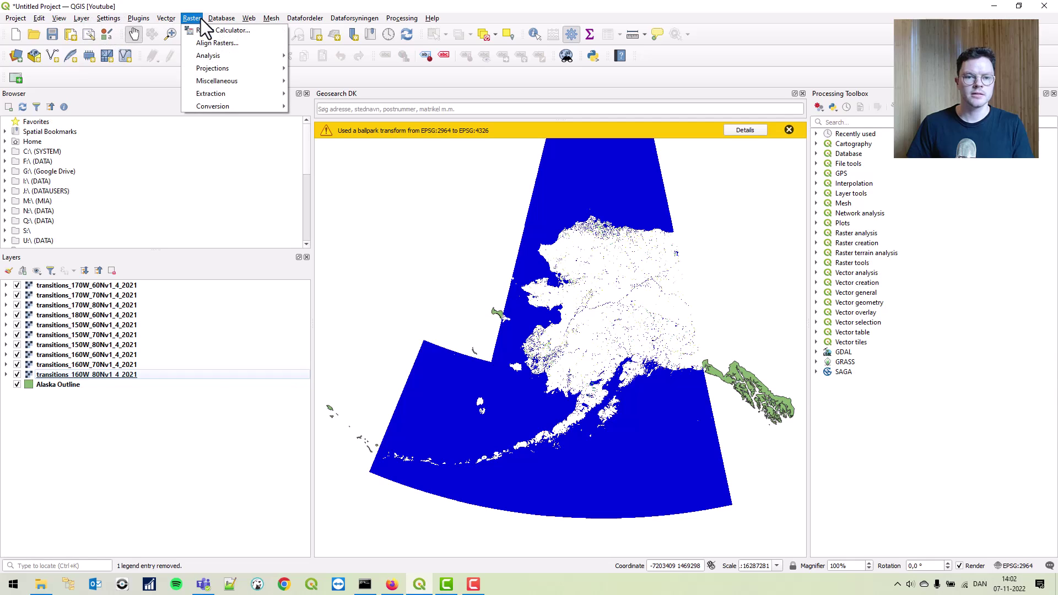
{"action": "mouse_move", "coordinate": [265, 80]}
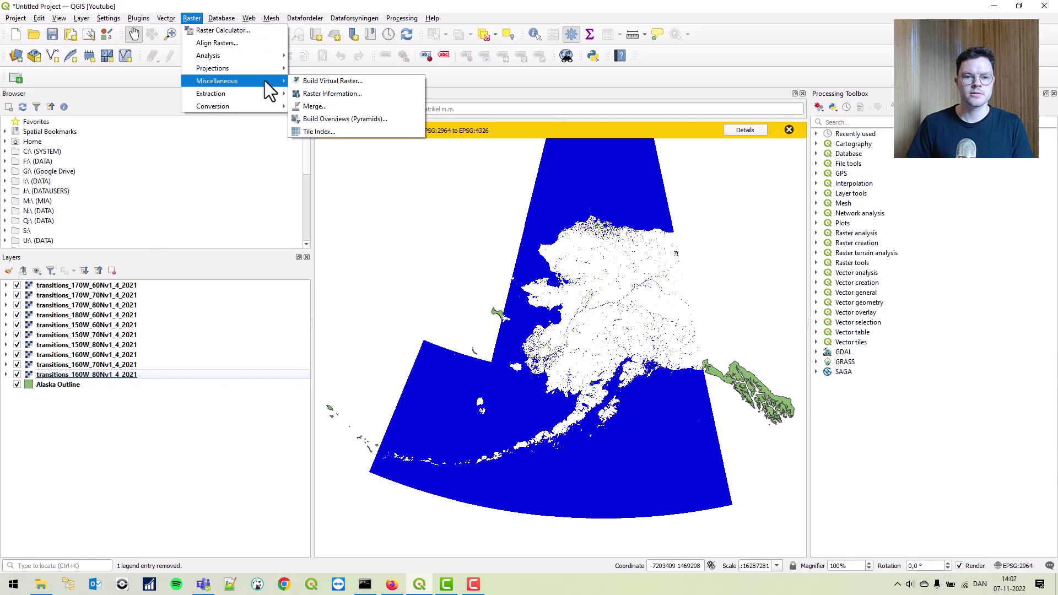
{"action": "left_click", "coordinate": [312, 79]}
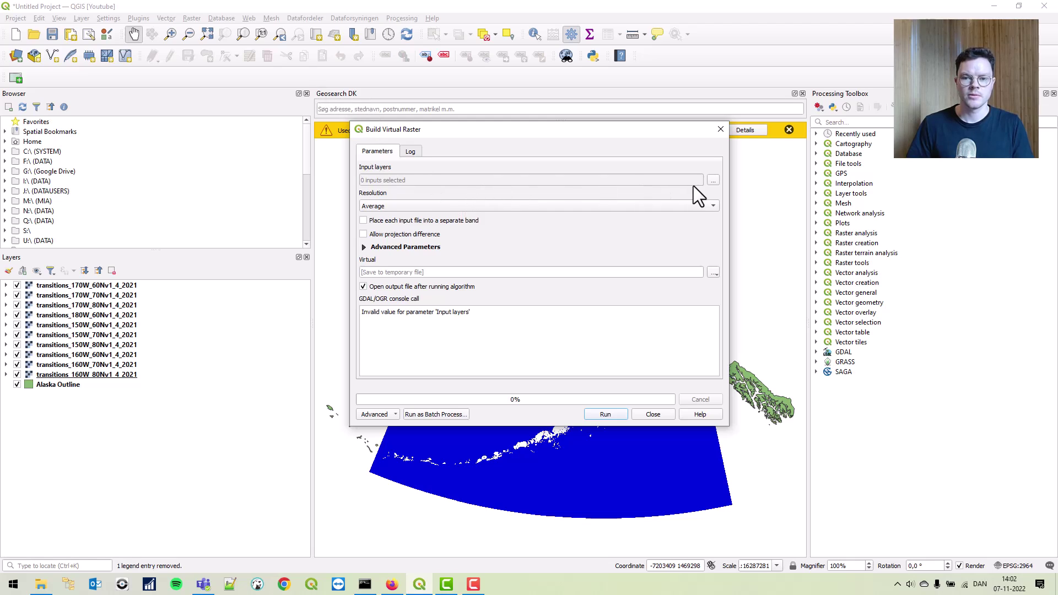
{"action": "left_click", "coordinate": [714, 180]}
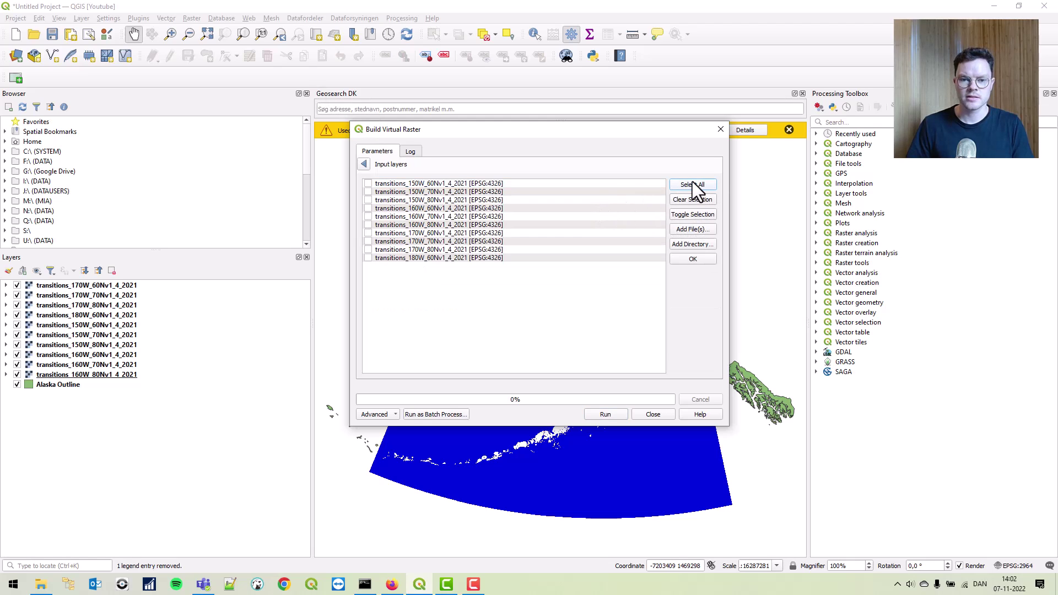
{"action": "left_click", "coordinate": [690, 215]}
{"action": "left_click", "coordinate": [364, 164]}
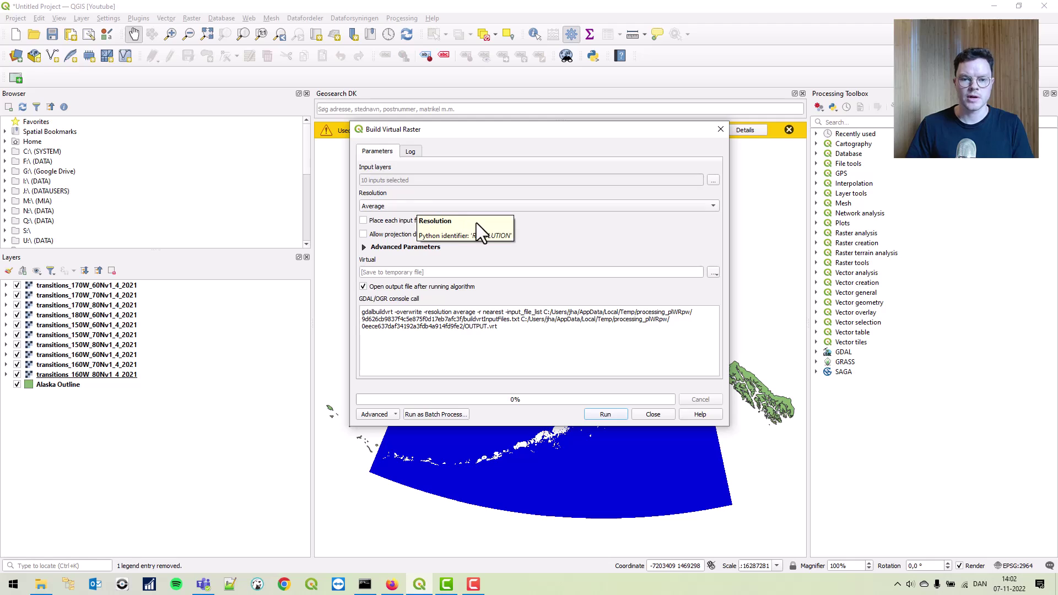
{"action": "left_click", "coordinate": [408, 272]}
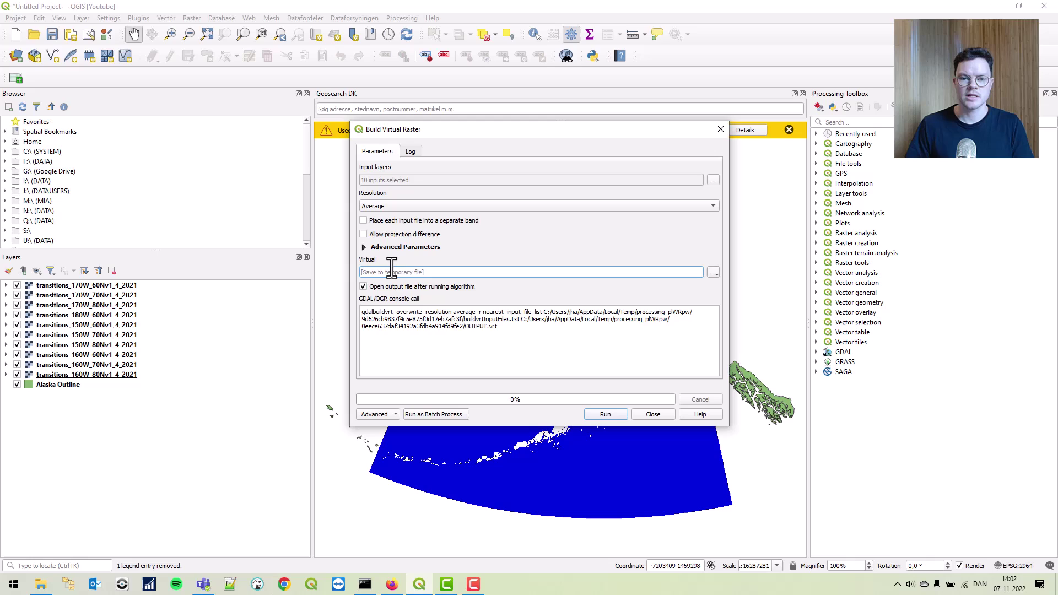
{"action": "left_click", "coordinate": [604, 415]}
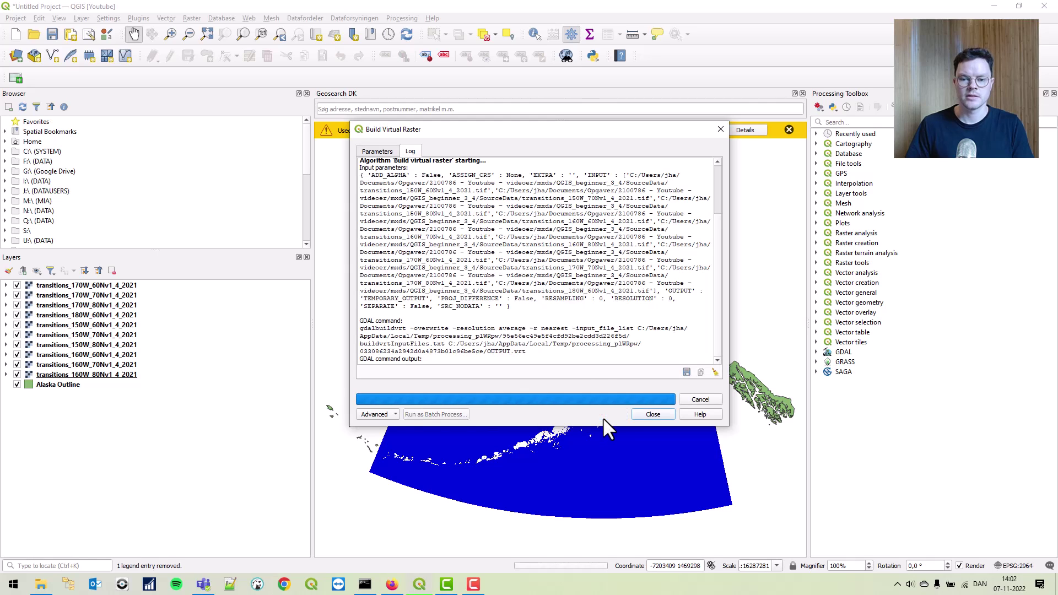
Hide the ten individual transitions tile layers, leaving the Virtual mosaic visible.
{"action": "left_click", "coordinate": [652, 413]}
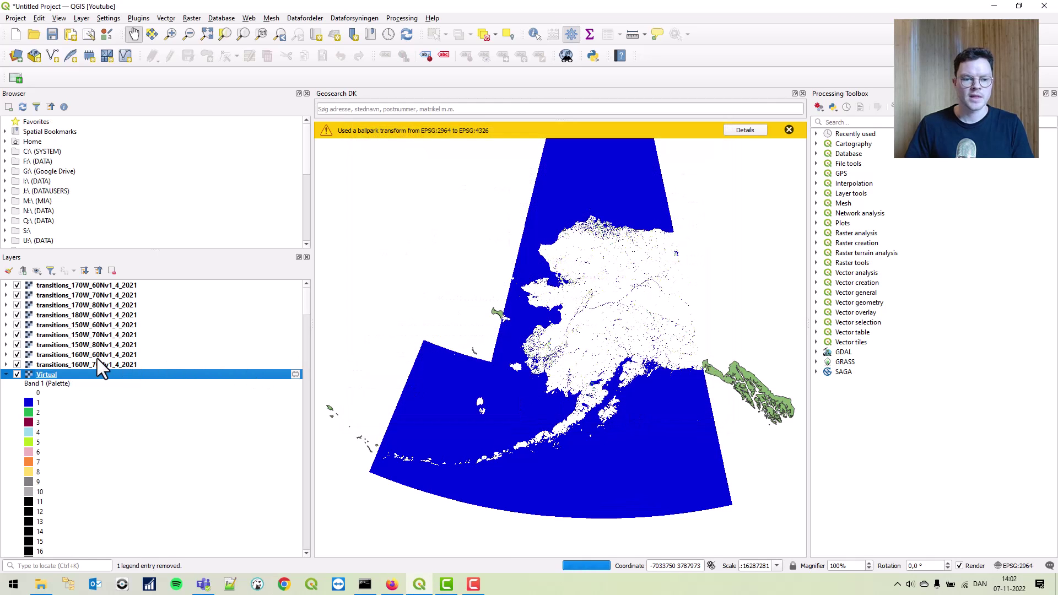
{"action": "left_click", "coordinate": [7, 375]}
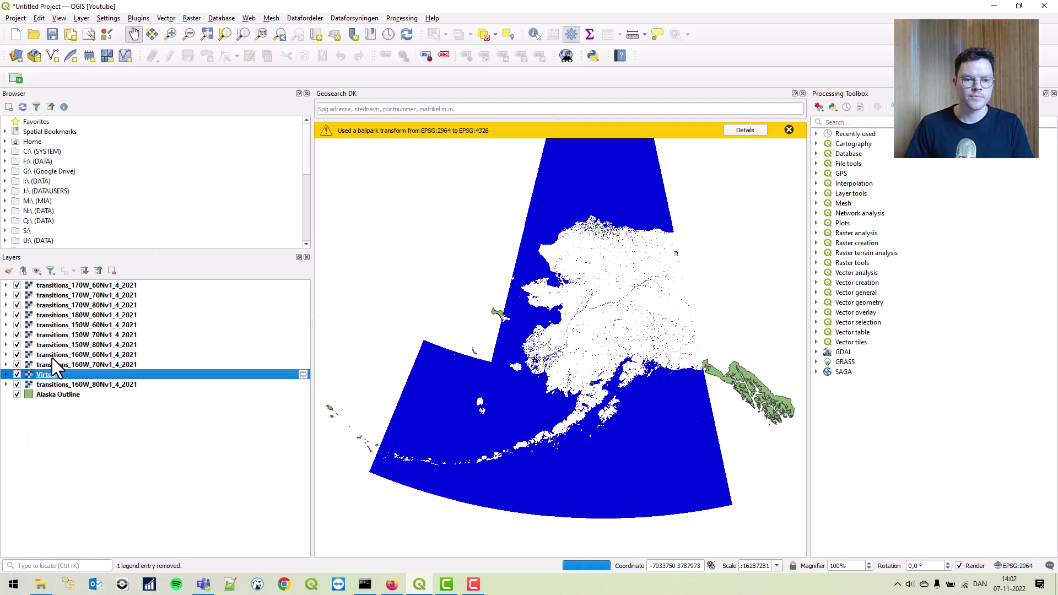
{"action": "left_click", "coordinate": [49, 362]}
{"action": "left_click", "coordinate": [44, 286], "text": "shift"}
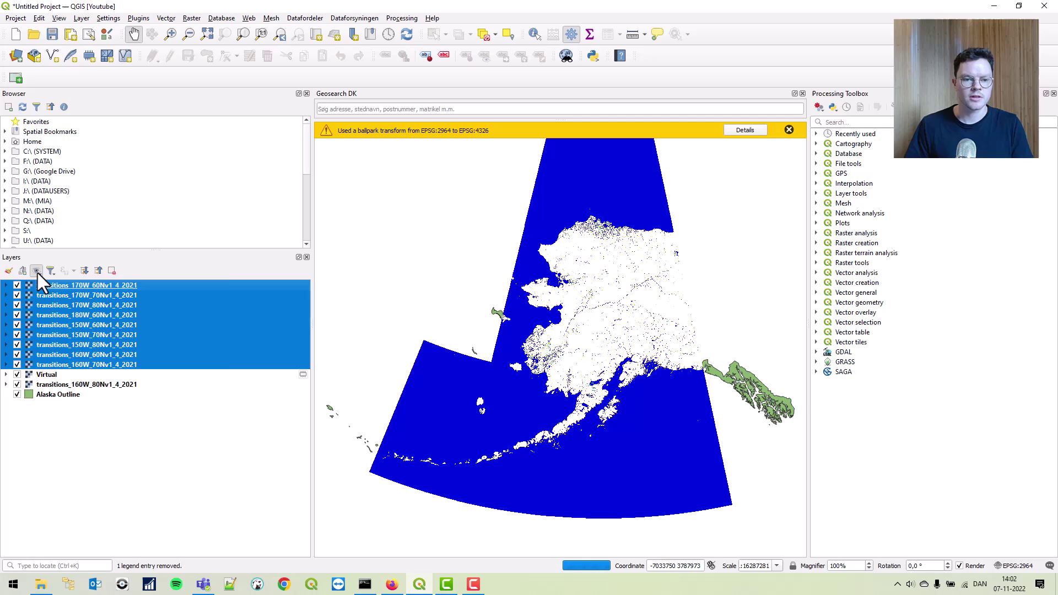
{"action": "left_click", "coordinate": [37, 270]}
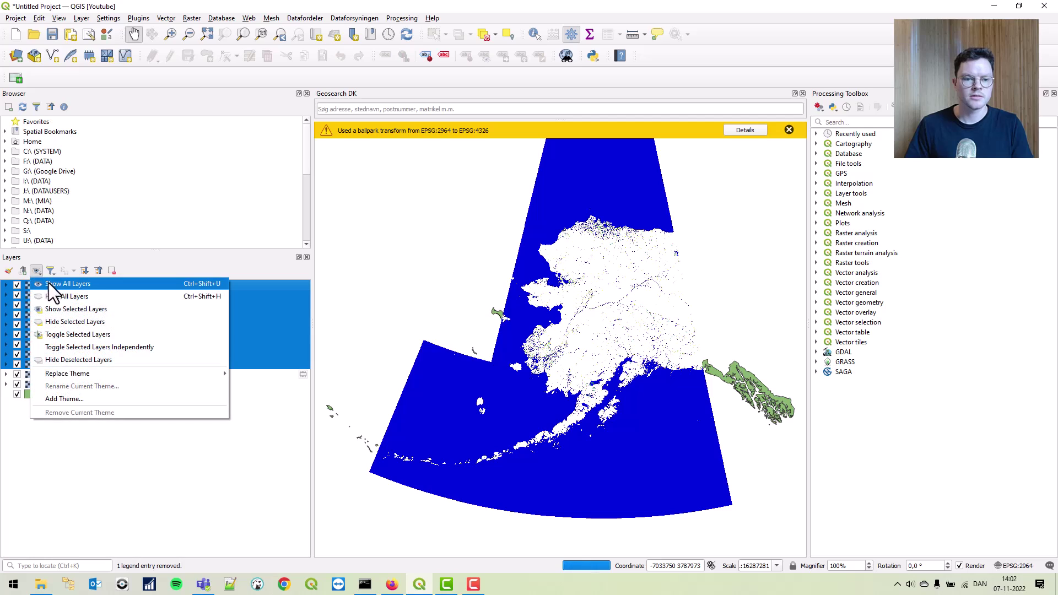
{"action": "left_click", "coordinate": [79, 333]}
{"action": "left_click", "coordinate": [81, 375]}
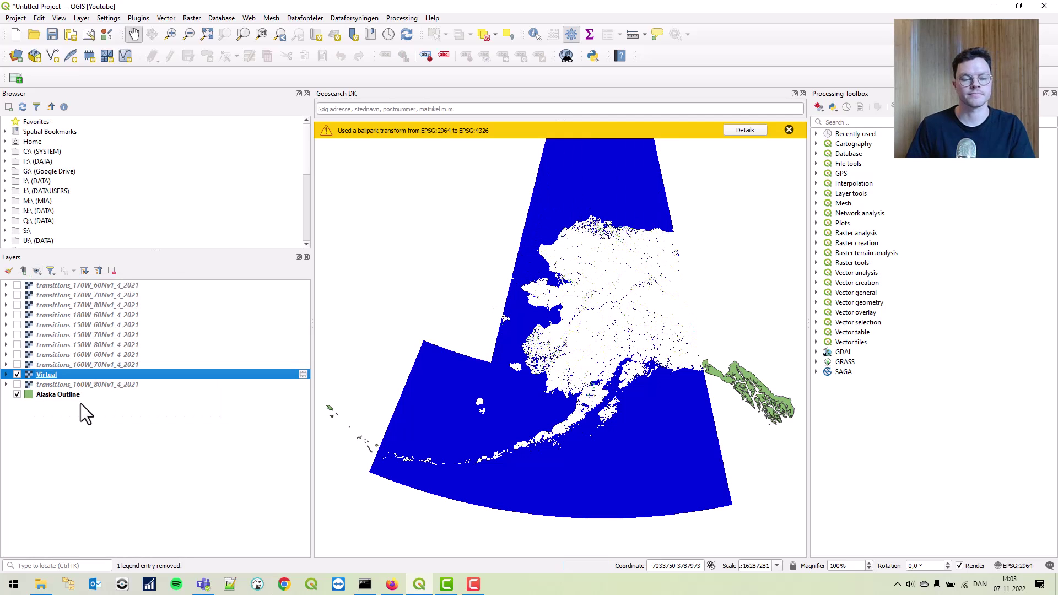
Remove all ten transitions tile layers, keeping Virtual out of the selection.
{"action": "left_click", "coordinate": [71, 385]}
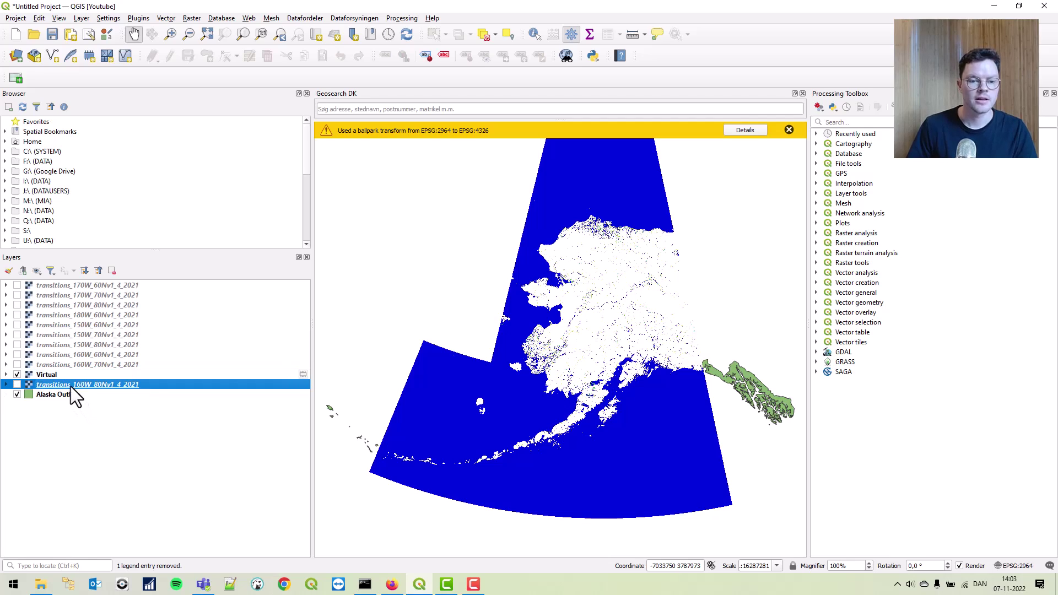
{"action": "left_click", "coordinate": [62, 287], "text": "shift"}
{"action": "left_click", "coordinate": [61, 375], "text": "ctrl"}
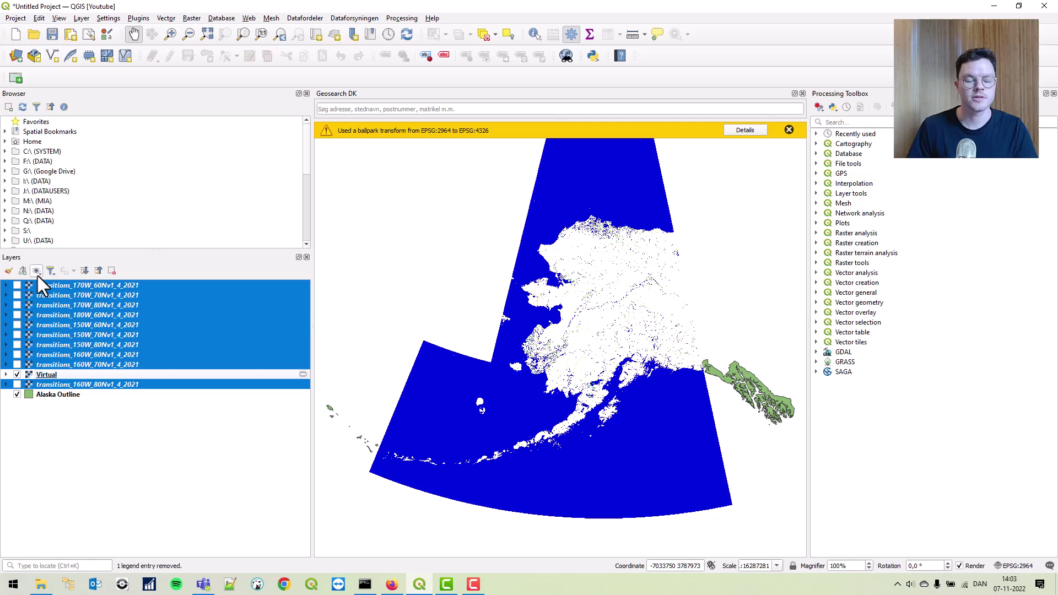
{"action": "left_click", "coordinate": [111, 271]}
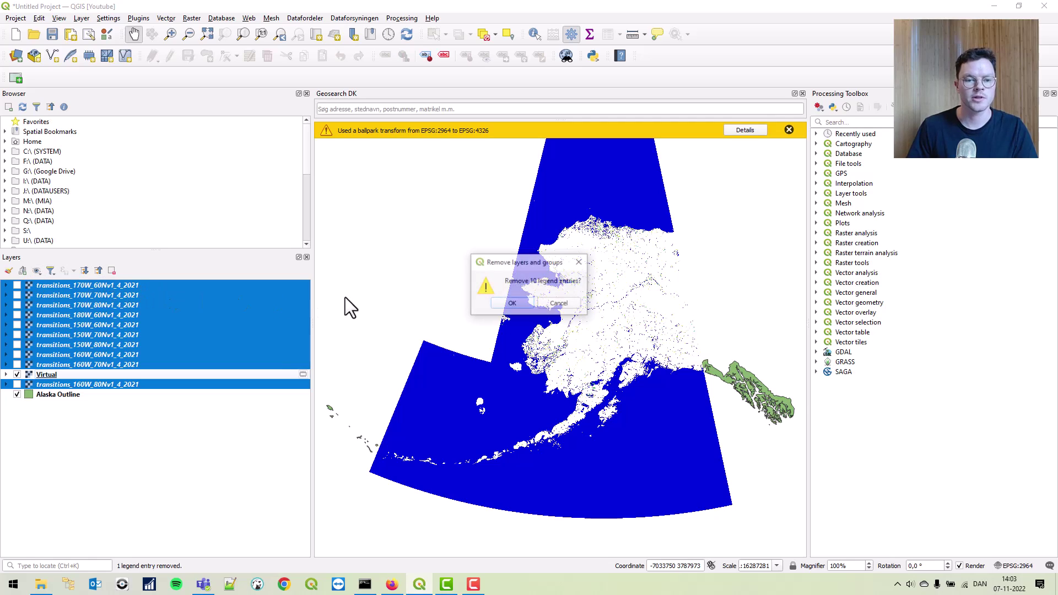
{"action": "left_click", "coordinate": [513, 312]}
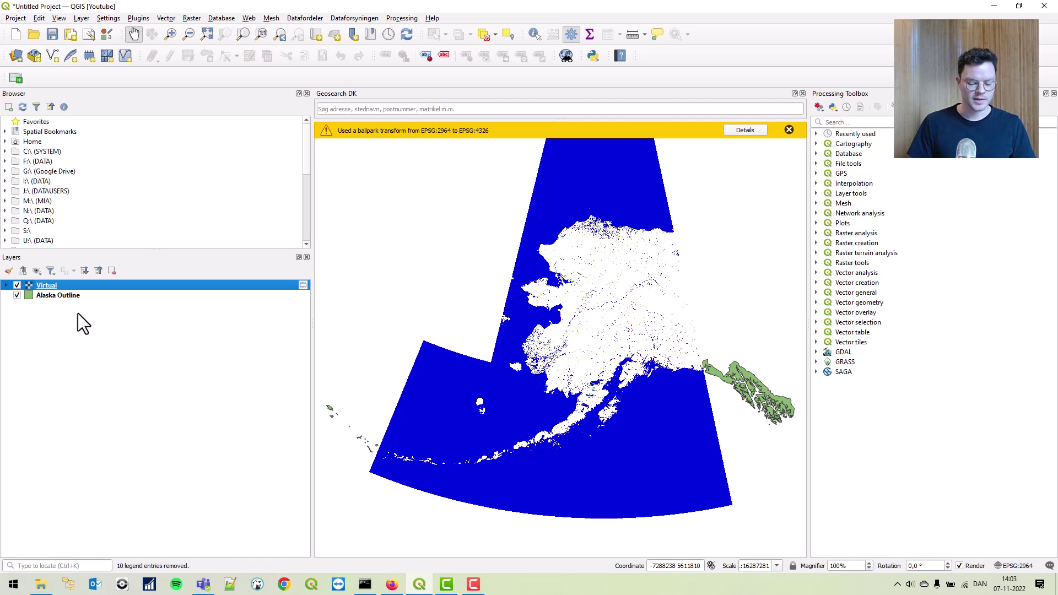
Load the transitions.qml style onto the Virtual layer.
{"action": "right_click", "coordinate": [50, 286]}
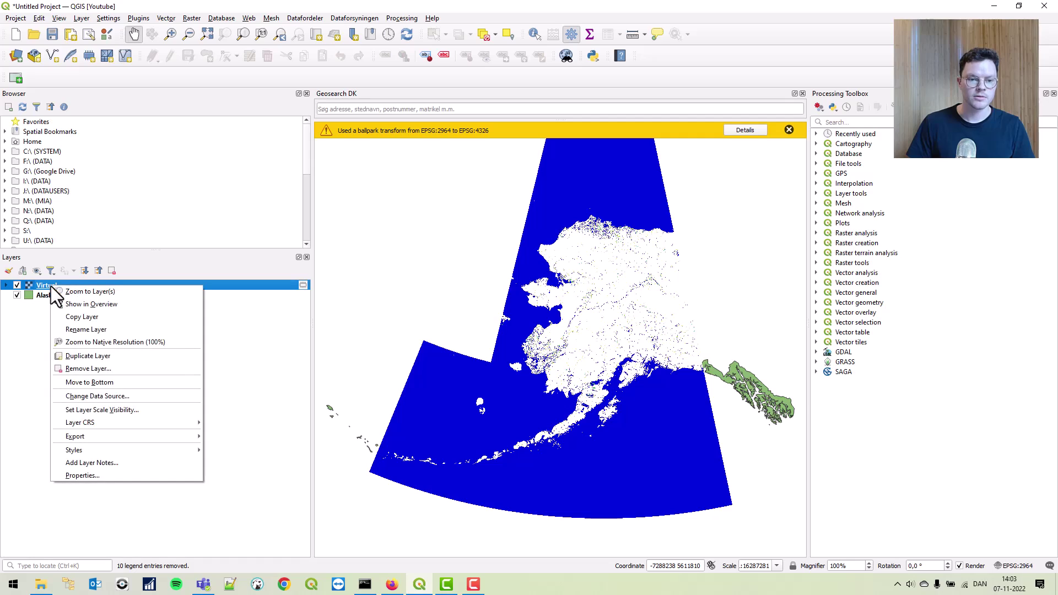
{"action": "left_click", "coordinate": [89, 473]}
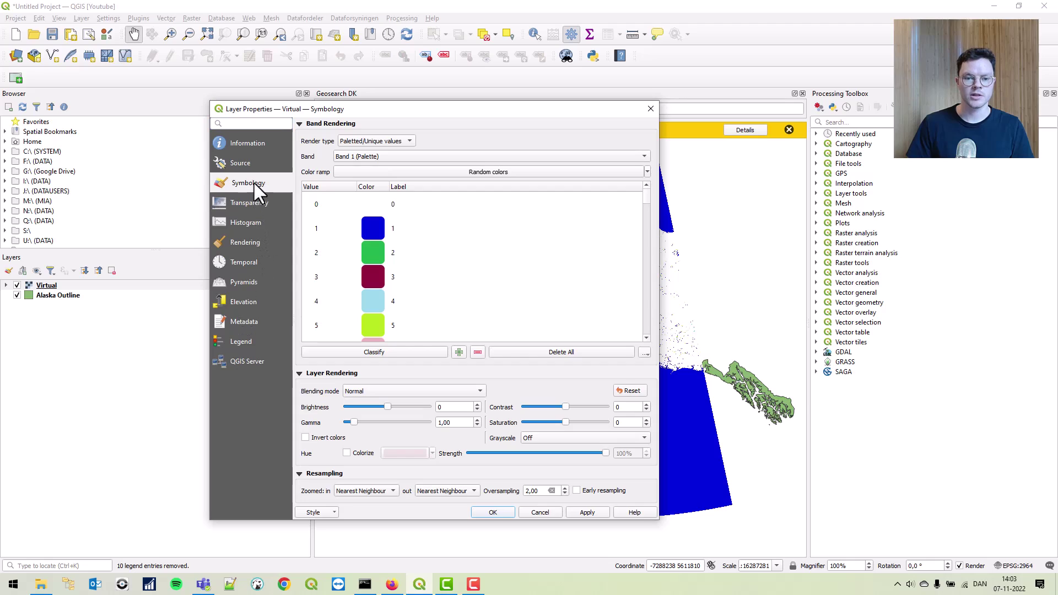
{"action": "left_click", "coordinate": [324, 514]}
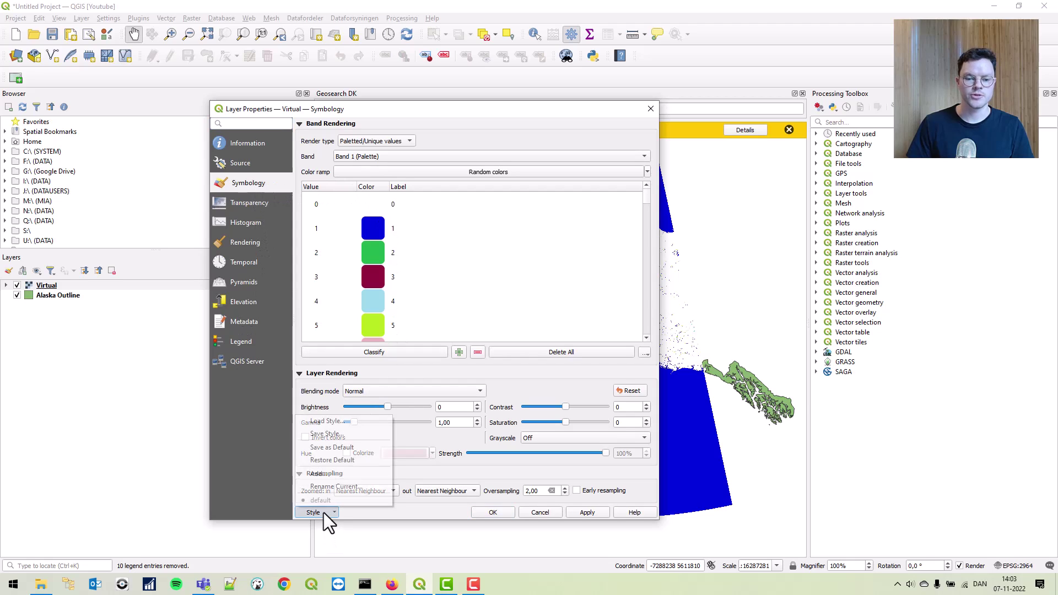
{"action": "left_click", "coordinate": [329, 421]}
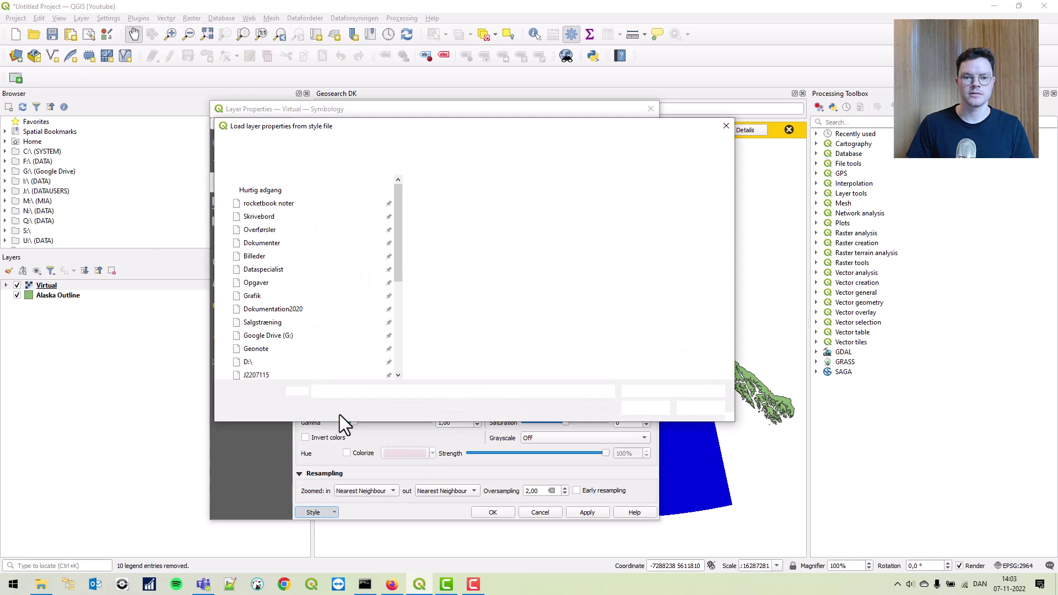
{"action": "left_click", "coordinate": [516, 211]}
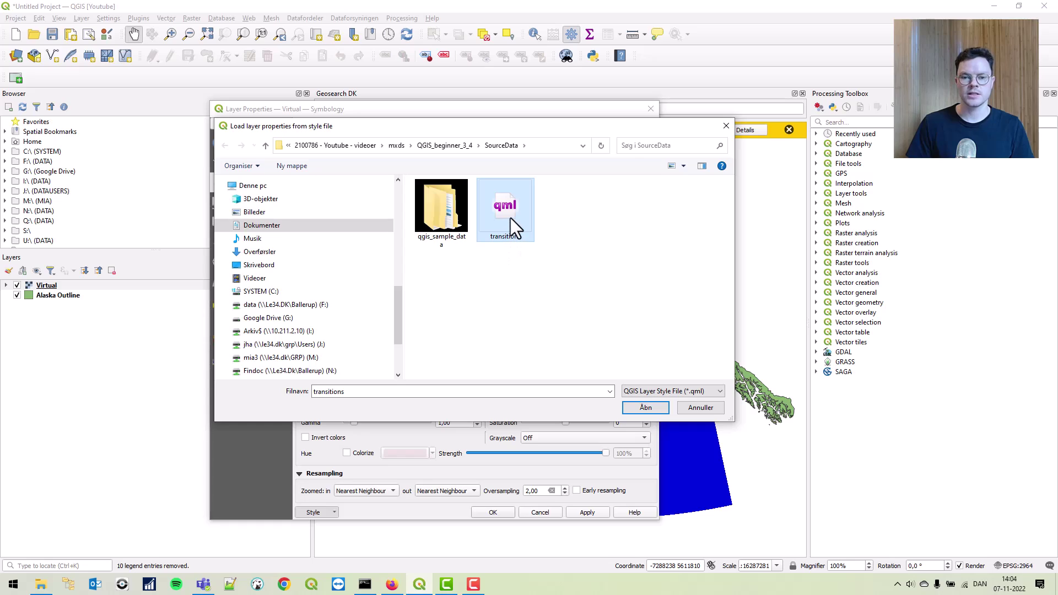
{"action": "double_click", "coordinate": [510, 217]}
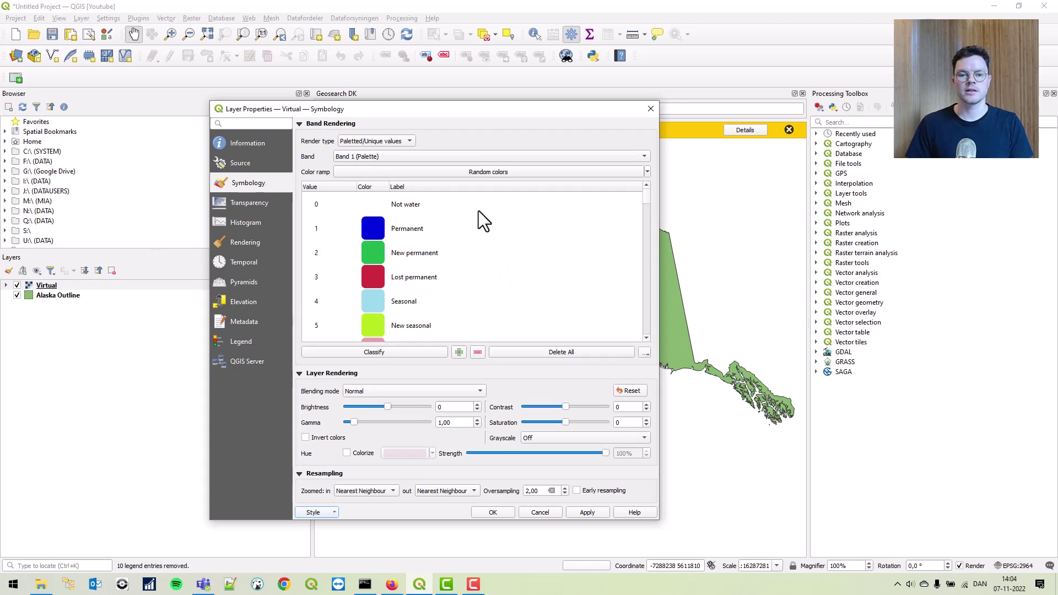
Delete the unused palette rows 11–254 and apply the change.
{"action": "scroll", "coordinate": [480, 218], "scroll_direction": "down", "scroll_amount": 2}
{"action": "scroll", "coordinate": [479, 231], "scroll_direction": "up", "scroll_amount": 2}
{"action": "scroll", "coordinate": [478, 239], "scroll_direction": "down", "scroll_amount": 4}
{"action": "left_click", "coordinate": [477, 234]}
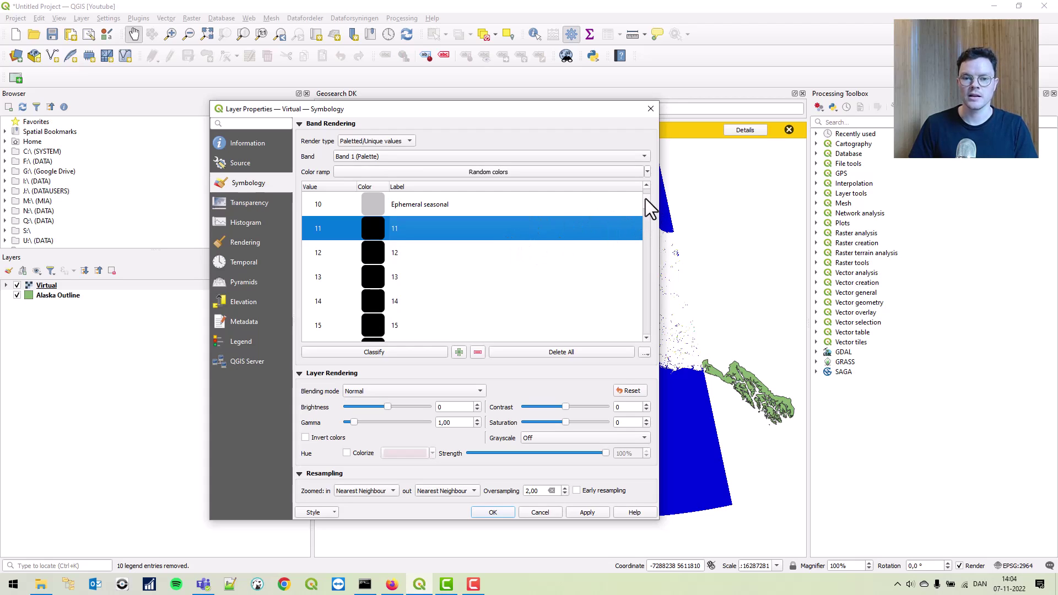
{"action": "left_click_drag", "start_coordinate": [646, 199], "coordinate": [630, 327]}
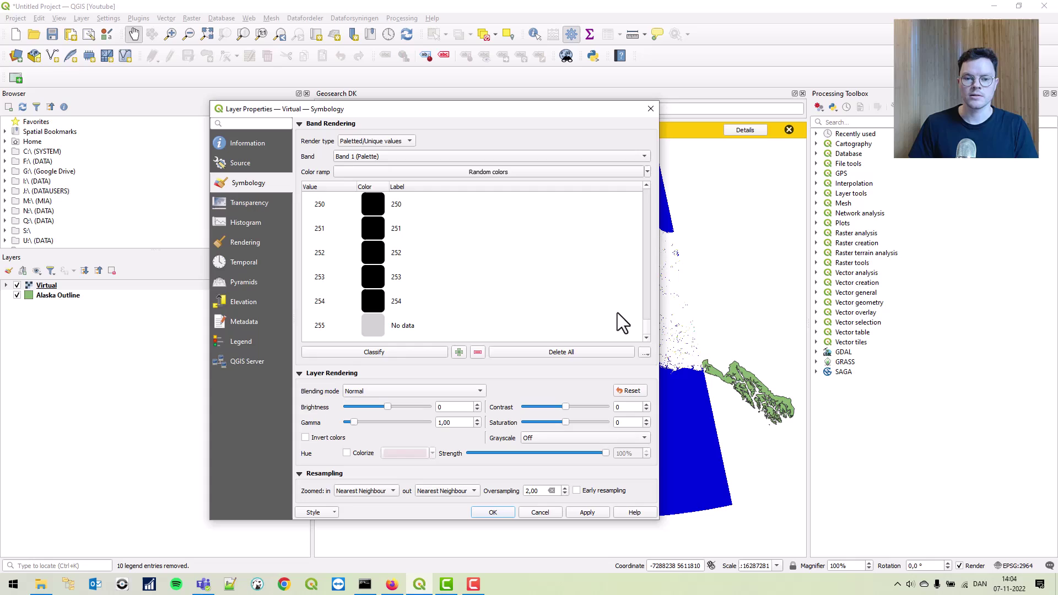
{"action": "left_click", "coordinate": [467, 298], "text": "shift"}
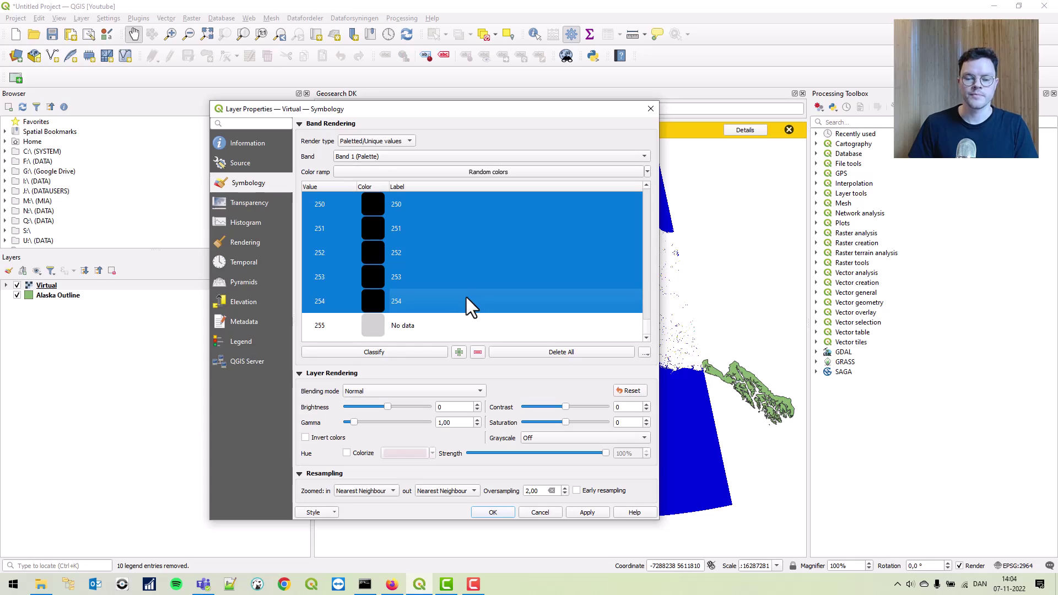
{"action": "left_click", "coordinate": [480, 353]}
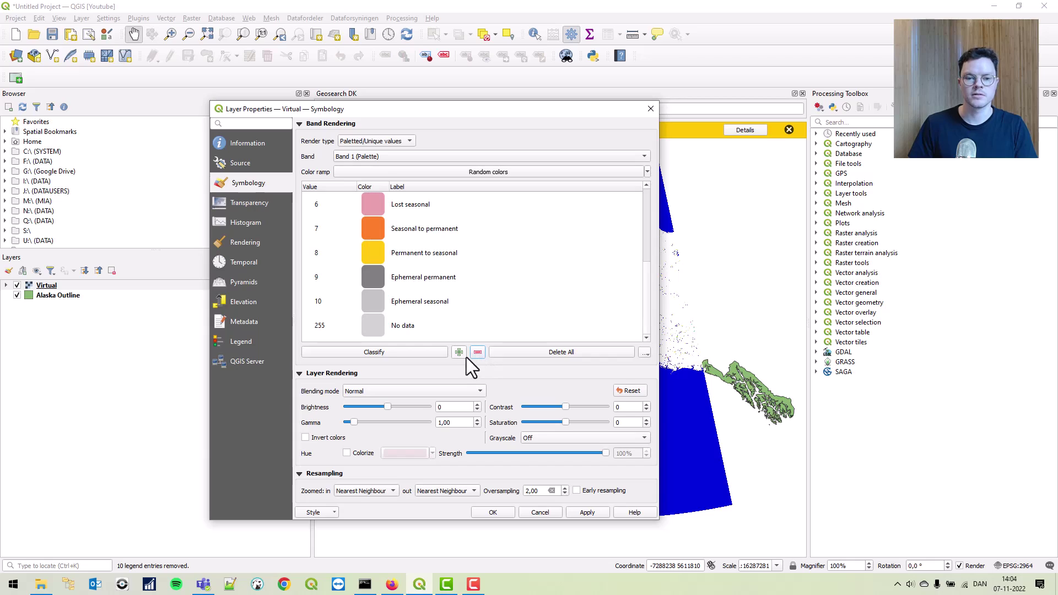
{"action": "left_click", "coordinate": [583, 515]}
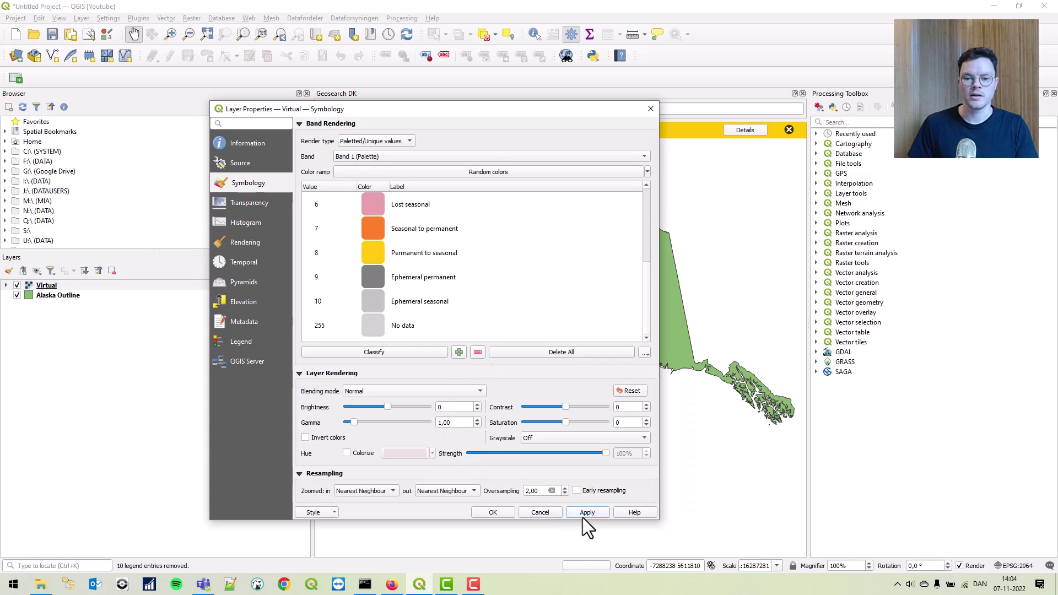
Set the Not water class colour to 0% opacity, then apply and close.
{"action": "left_click_drag", "start_coordinate": [504, 116], "coordinate": [302, 130]}
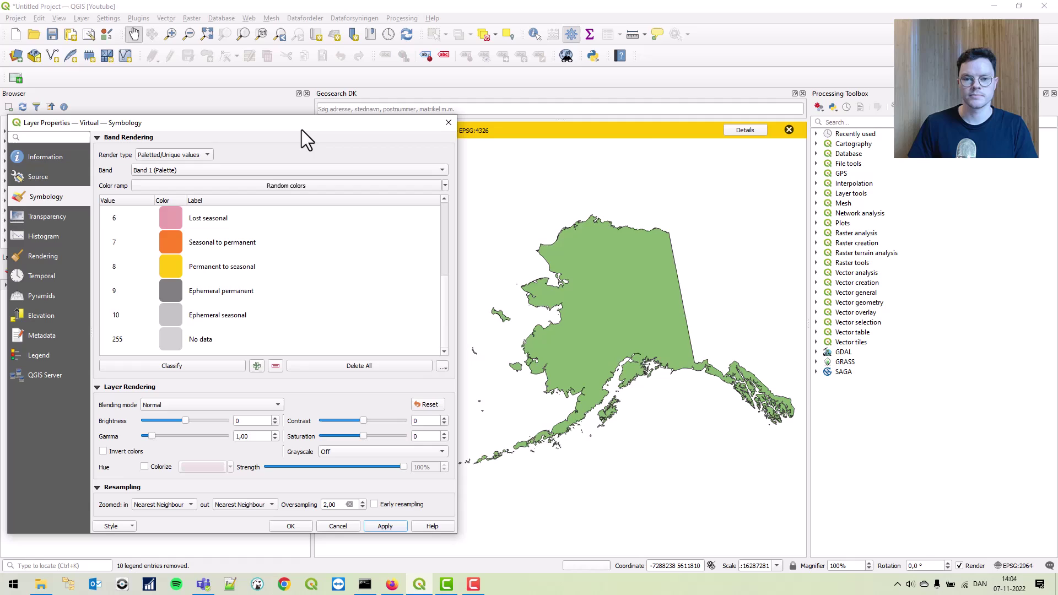
{"action": "key", "text": "ctrl+z"}
{"action": "left_click", "coordinate": [230, 217]}
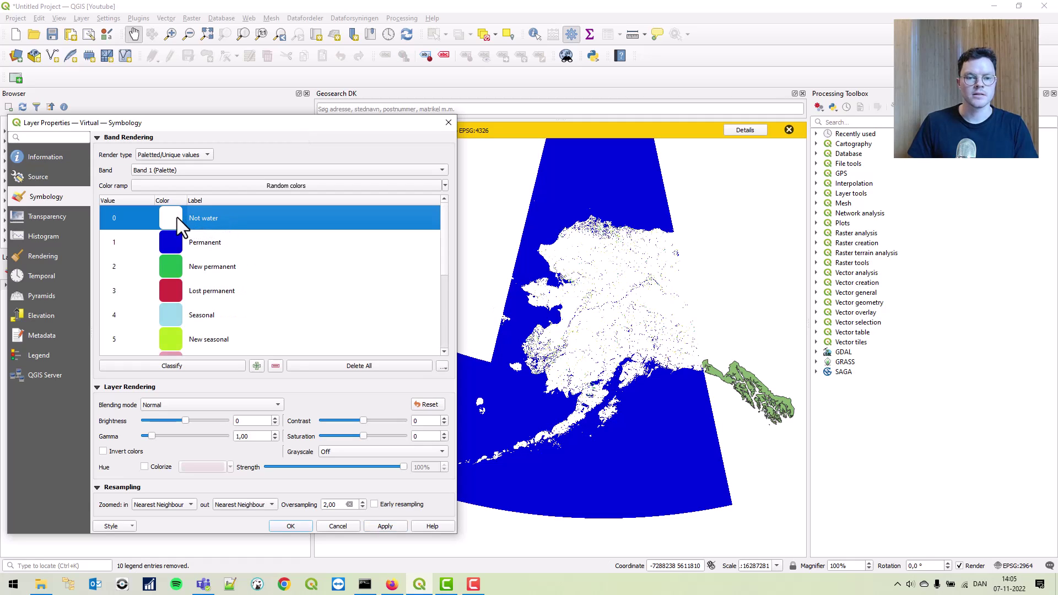
{"action": "double_click", "coordinate": [177, 220]}
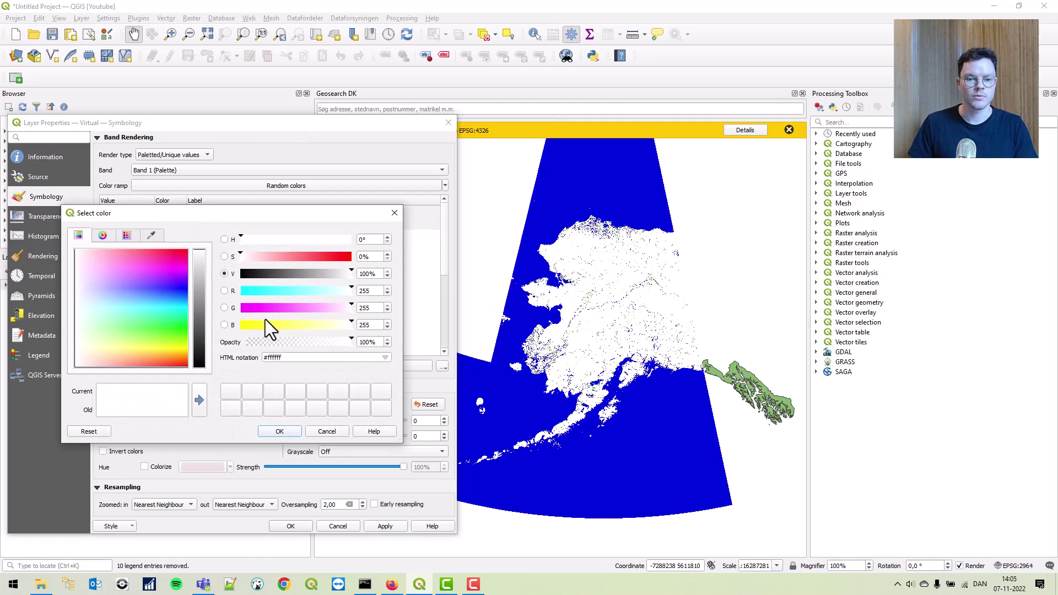
{"action": "left_click_drag", "start_coordinate": [265, 341], "coordinate": [194, 340]}
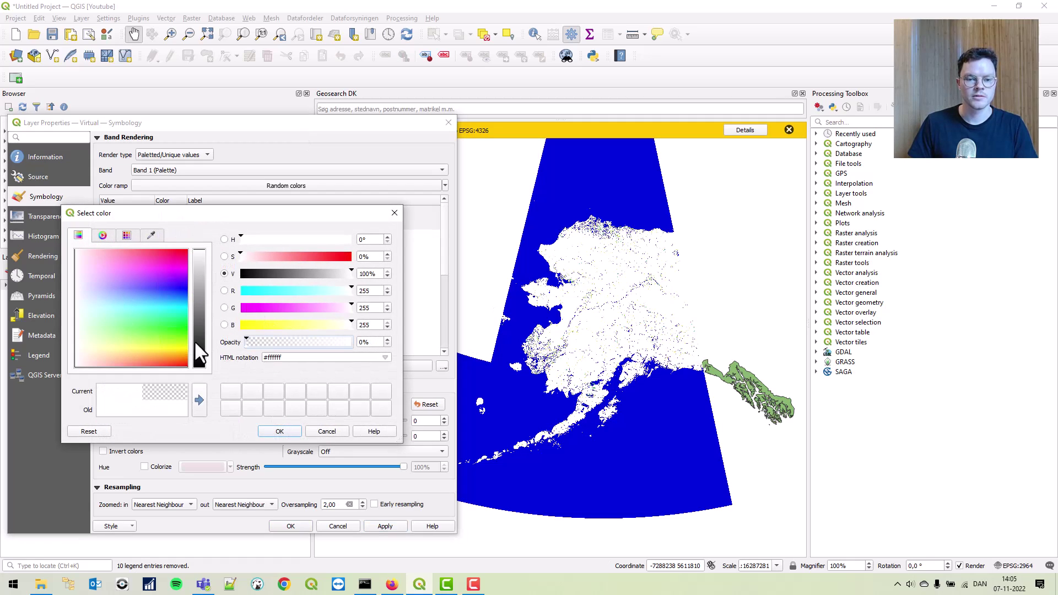
{"action": "left_click", "coordinate": [284, 430]}
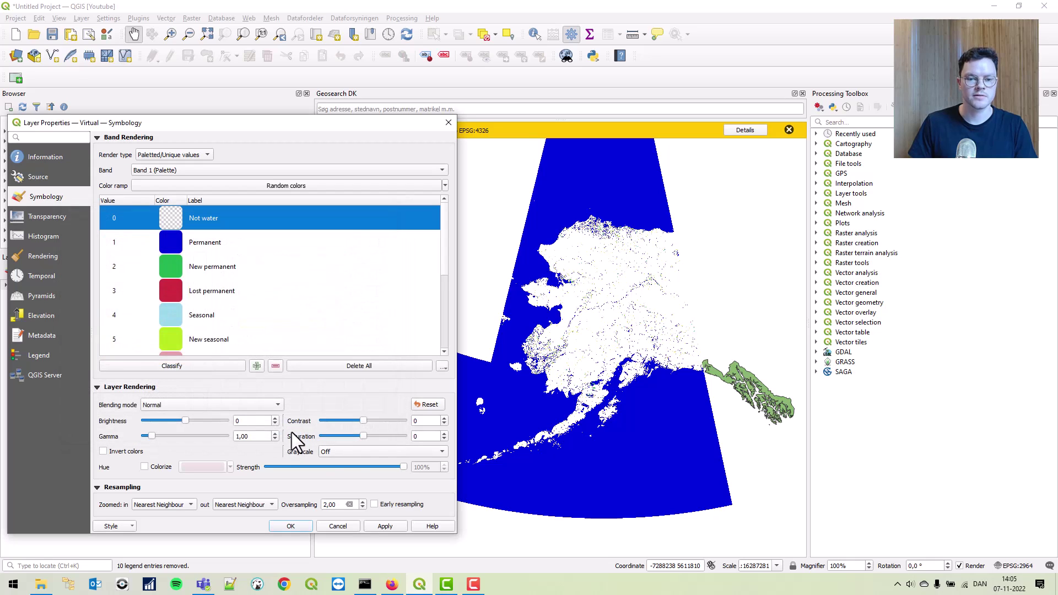
{"action": "left_click", "coordinate": [386, 526]}
{"action": "left_click", "coordinate": [292, 526]}
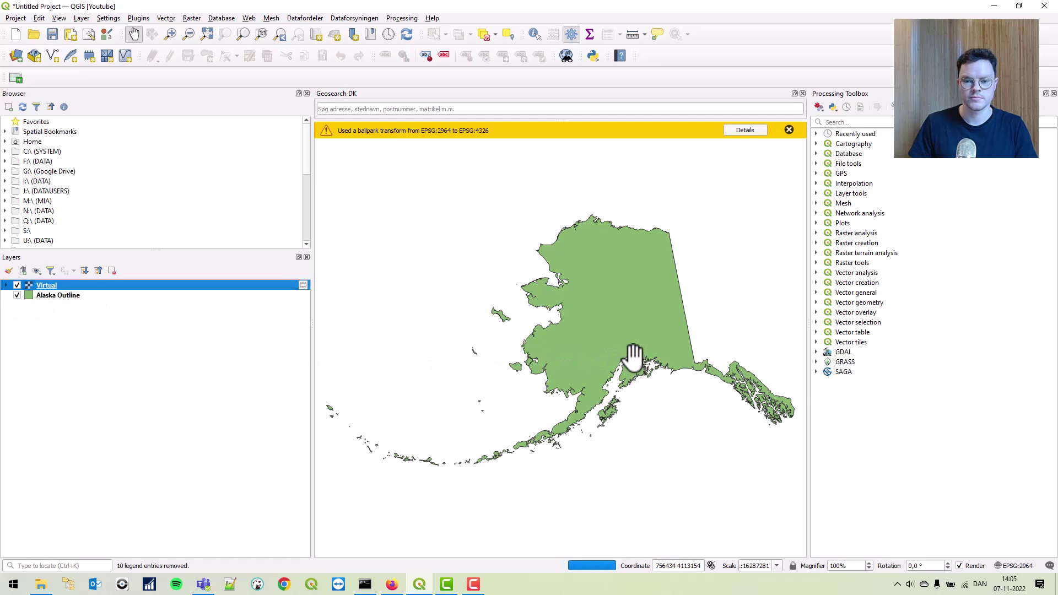
Zoom the map into the coastal inlet to inspect the water and transition pixels.
{"action": "scroll", "coordinate": [634, 358], "scroll_direction": "up", "scroll_amount": 6}
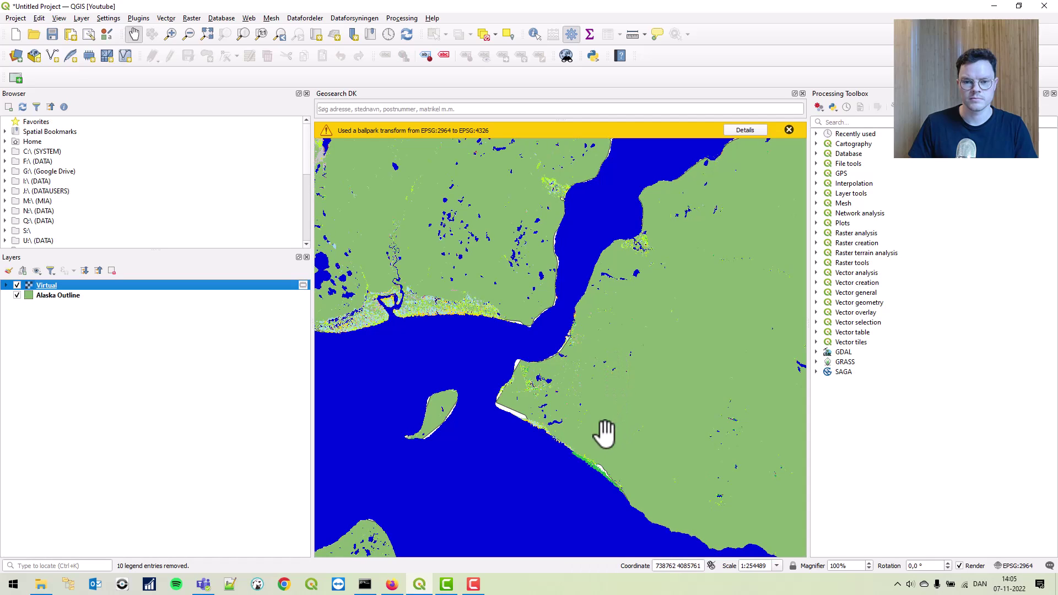
{"action": "scroll", "coordinate": [532, 430], "scroll_direction": "down", "scroll_amount": 1}
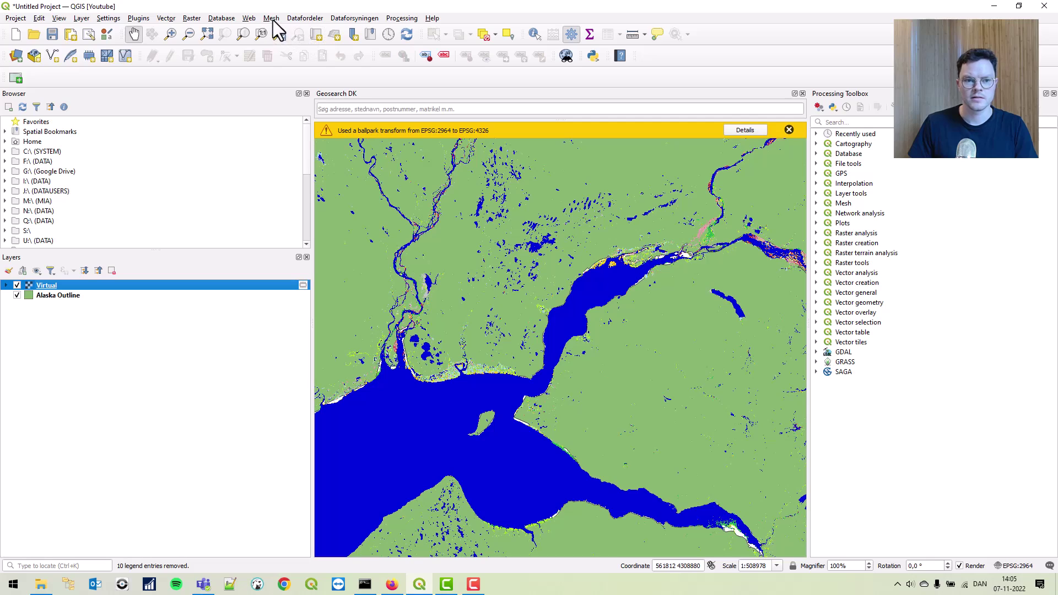
{"action": "scroll", "coordinate": [44, 226], "scroll_direction": "down", "scroll_amount": 1}
{"action": "scroll", "coordinate": [44, 226], "scroll_direction": "down", "scroll_amount": 5}
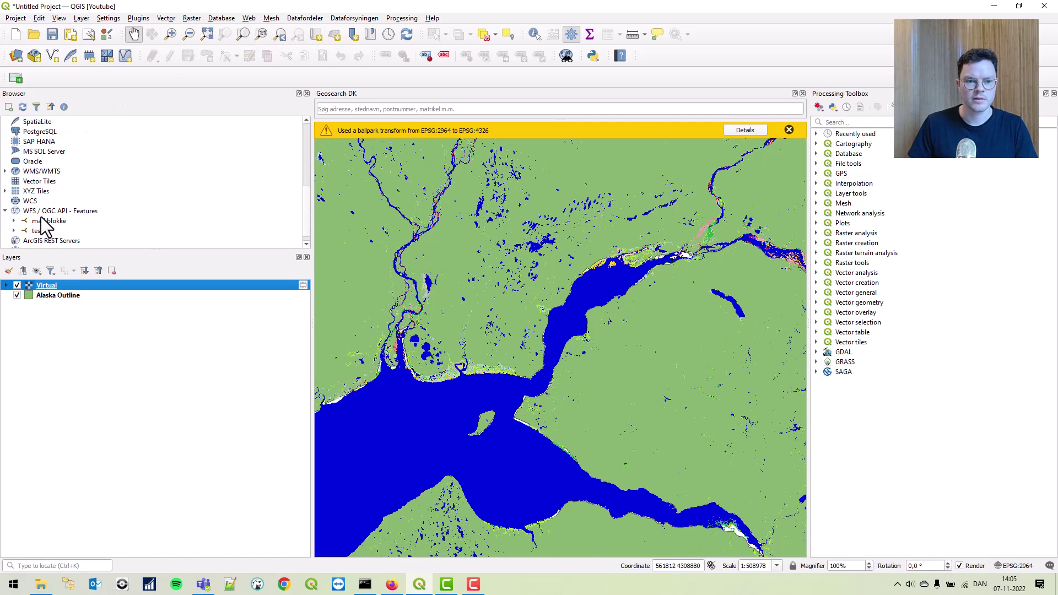
Add the OpenStreetMap XYZ basemap and place it below the Virtual layer.
{"action": "left_click", "coordinate": [5, 191]}
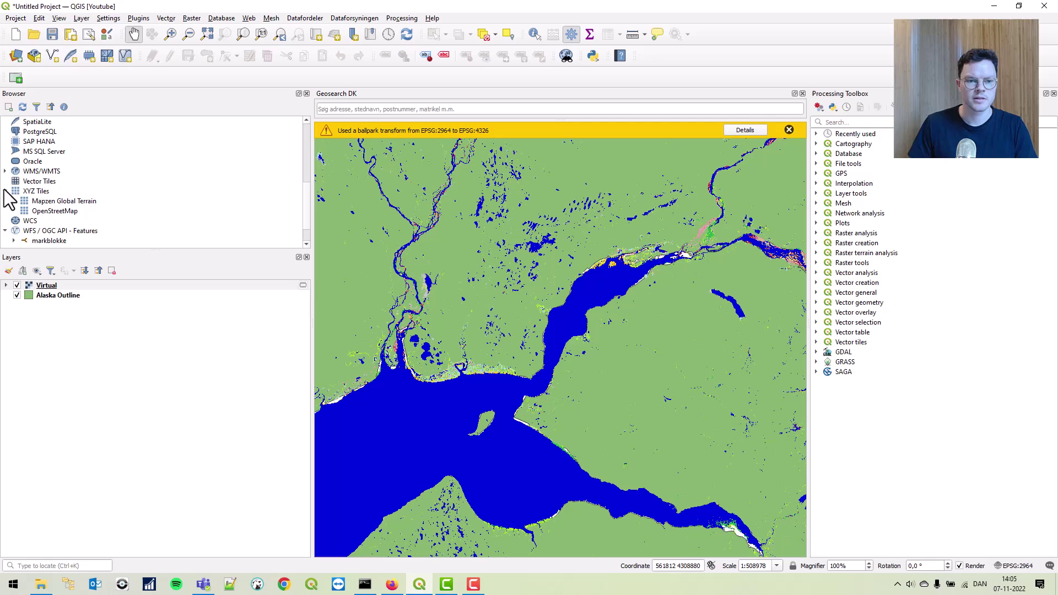
{"action": "right_click", "coordinate": [55, 211]}
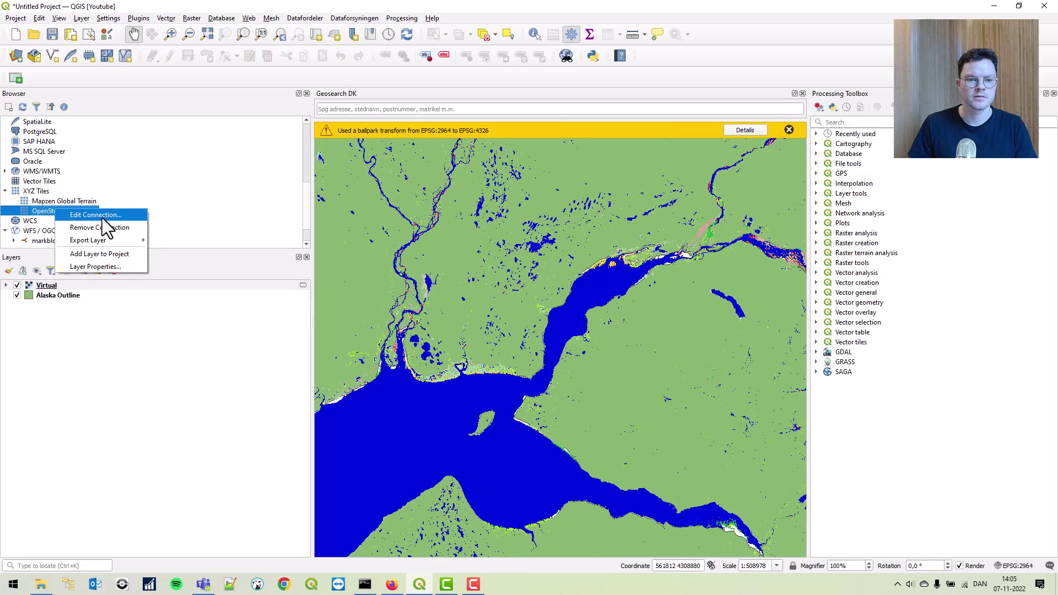
{"action": "left_click", "coordinate": [109, 254]}
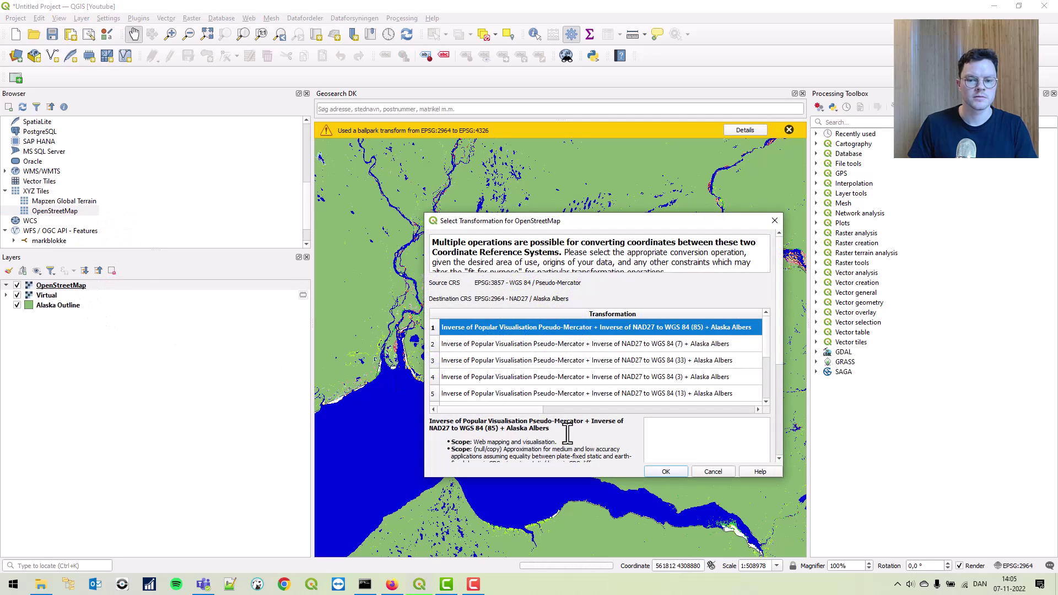
{"action": "left_click", "coordinate": [666, 472]}
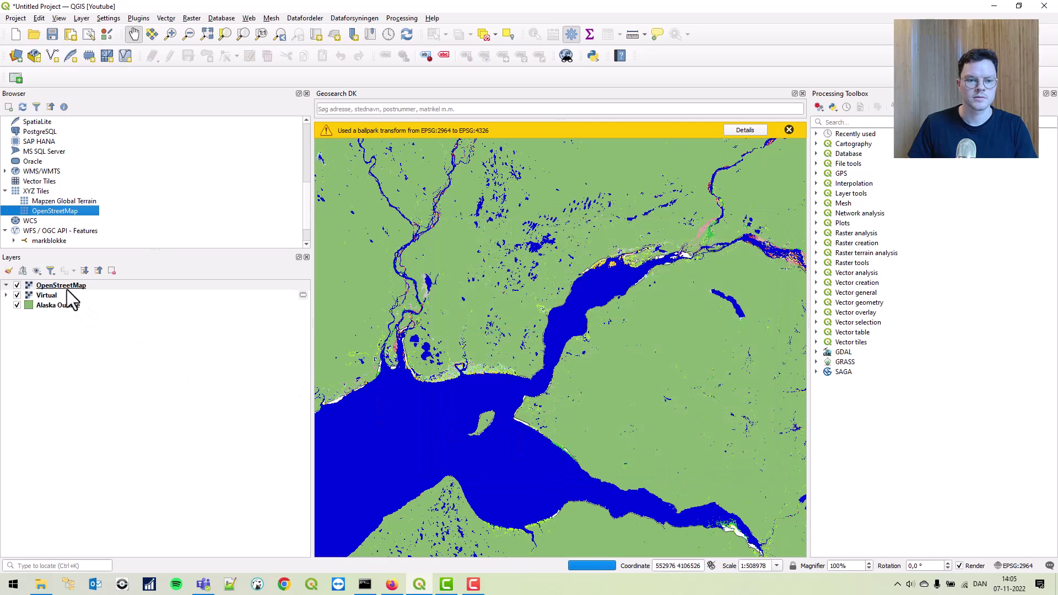
{"action": "left_click_drag", "start_coordinate": [67, 286], "coordinate": [74, 299]}
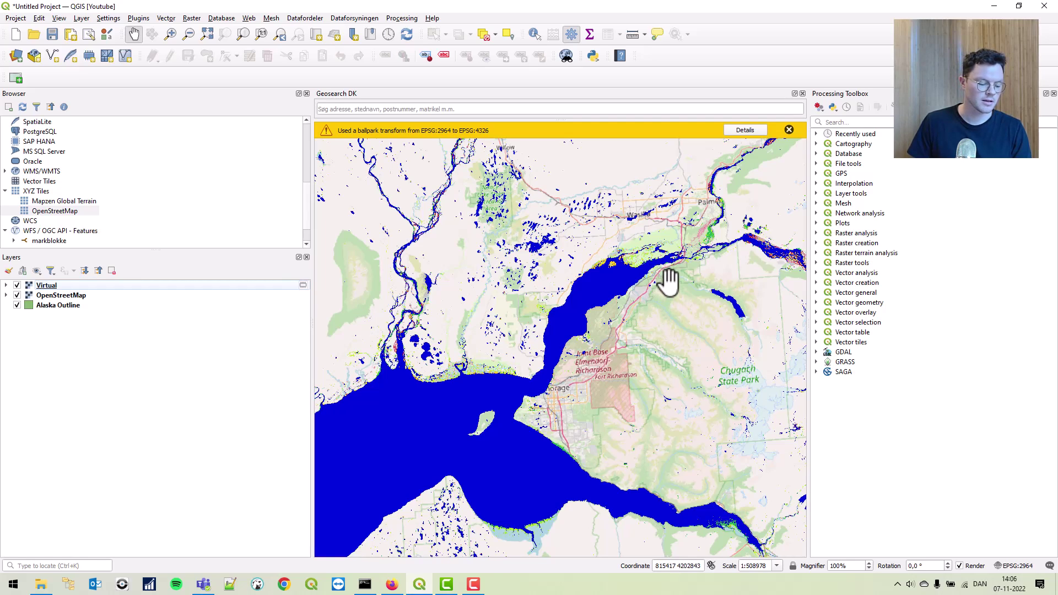
Zoom to the river delta northeast of Anchorage and hide OpenStreetMap.
{"action": "scroll", "coordinate": [612, 315], "scroll_direction": "up", "scroll_amount": 1}
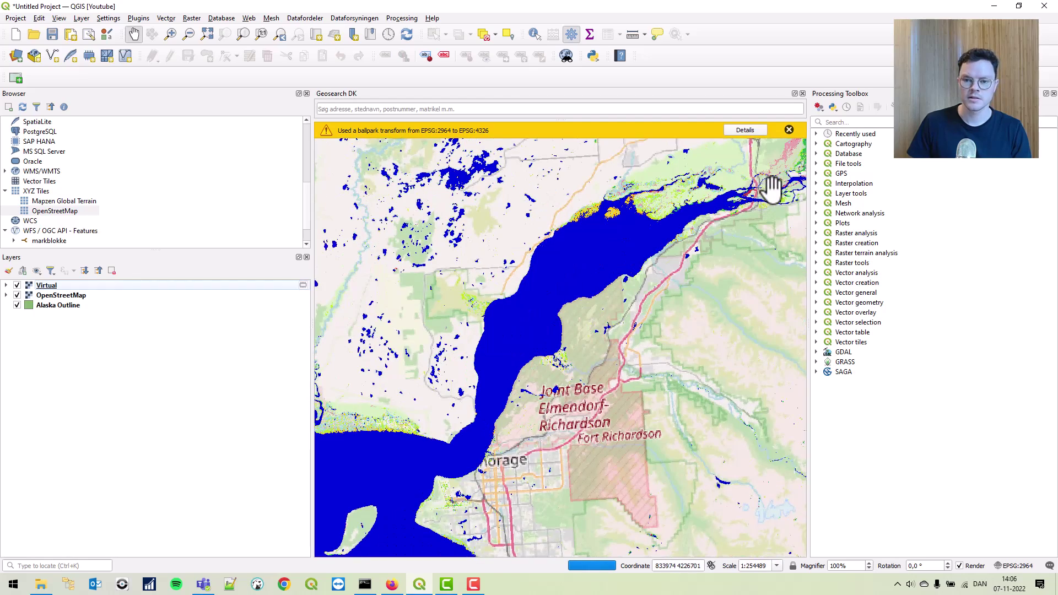
{"action": "left_click_drag", "start_coordinate": [772, 190], "coordinate": [686, 248]}
{"action": "scroll", "coordinate": [697, 244], "scroll_direction": "up", "scroll_amount": 1}
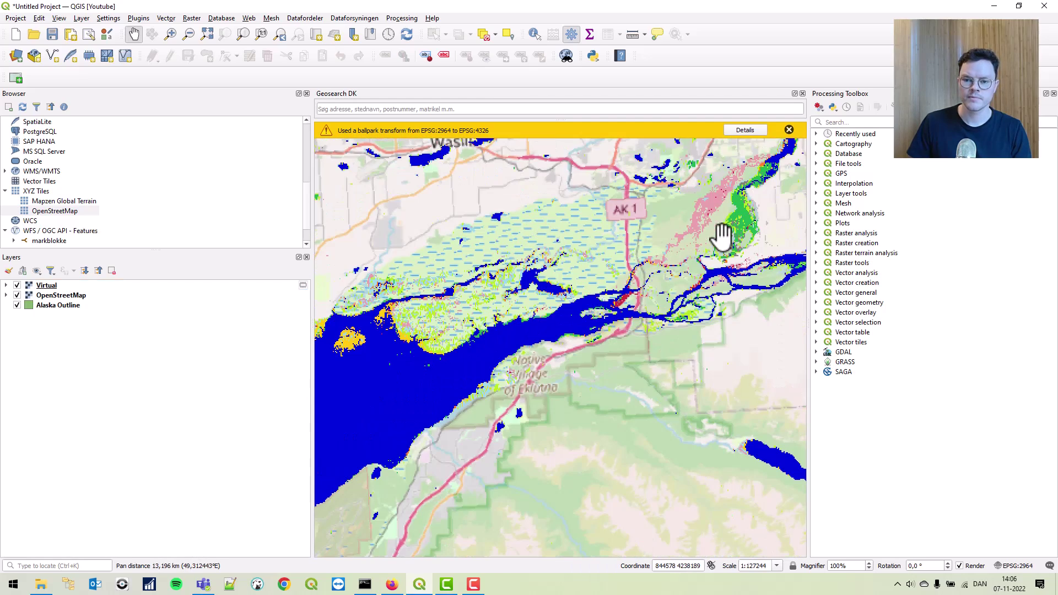
{"action": "scroll", "coordinate": [711, 243], "scroll_direction": "up", "scroll_amount": 1}
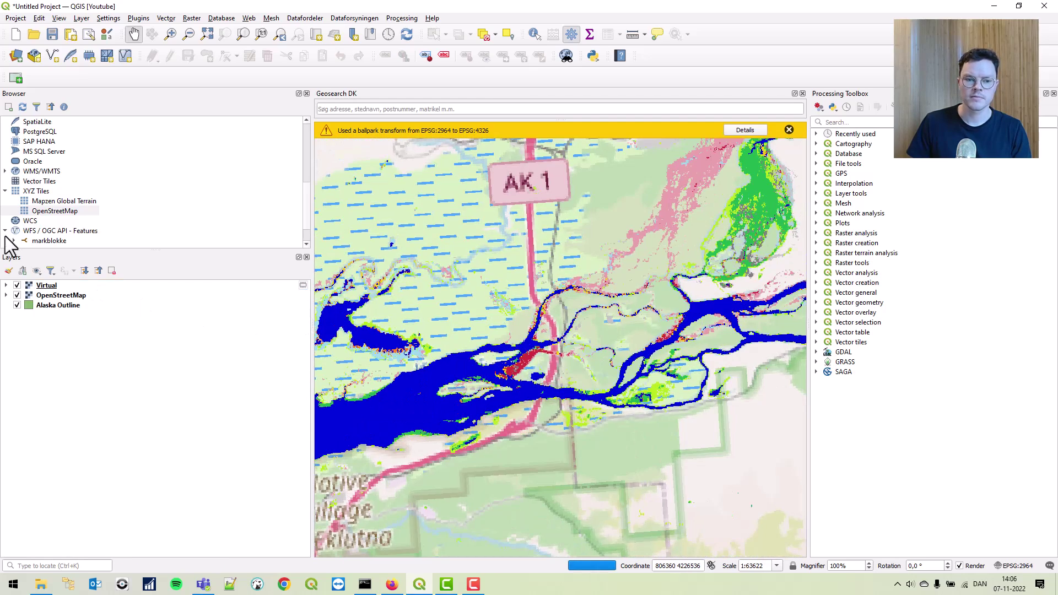
{"action": "left_click", "coordinate": [17, 295]}
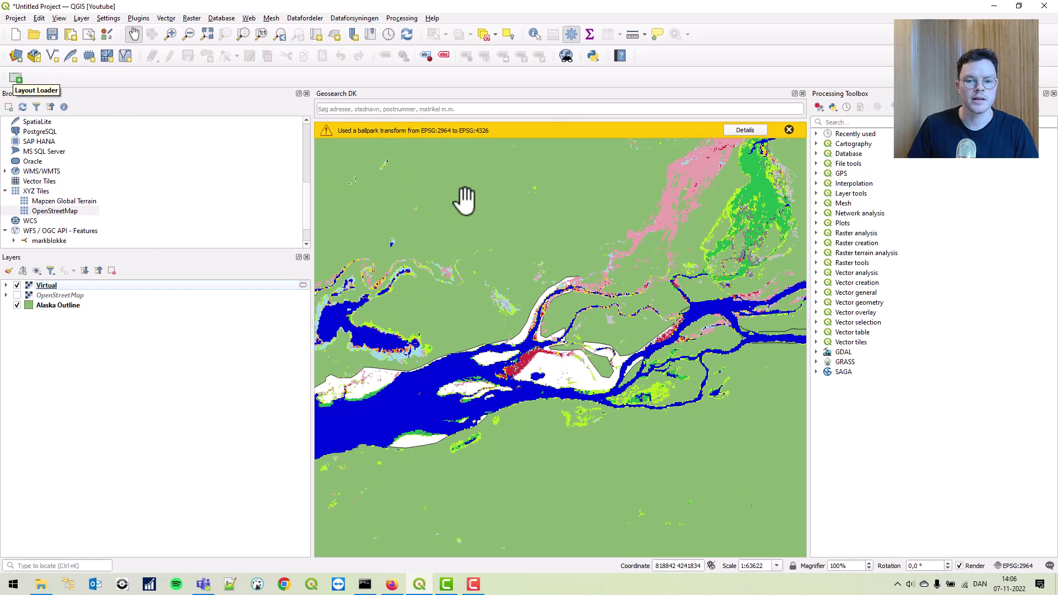
Zoom out over Anchorage, hiding Alaska Outline and showing the OpenStreetMap basemap.
{"action": "scroll", "coordinate": [538, 267], "scroll_direction": "down", "scroll_amount": 3}
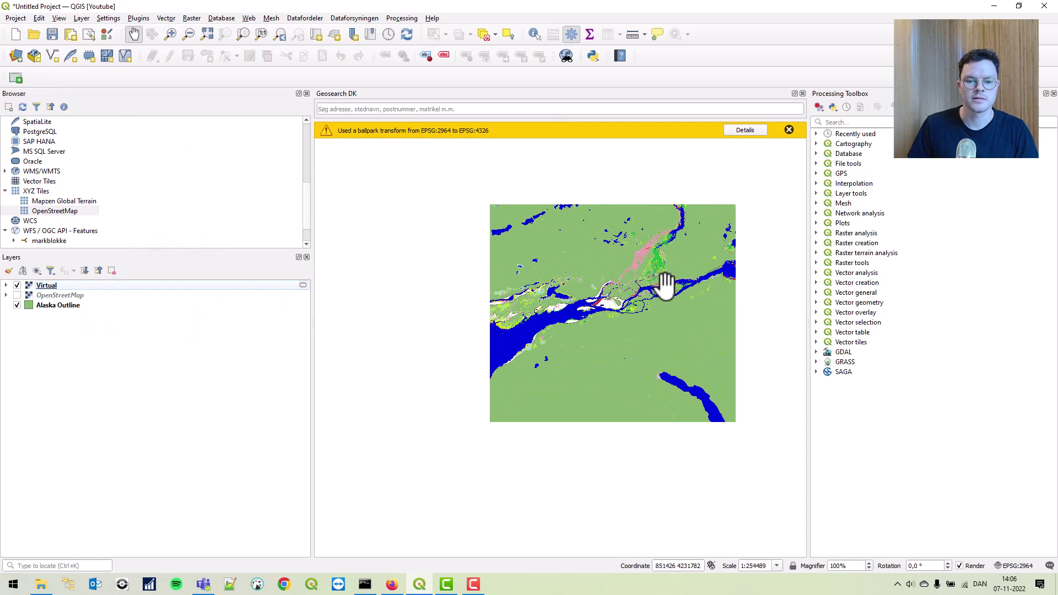
{"action": "left_click", "coordinate": [17, 305]}
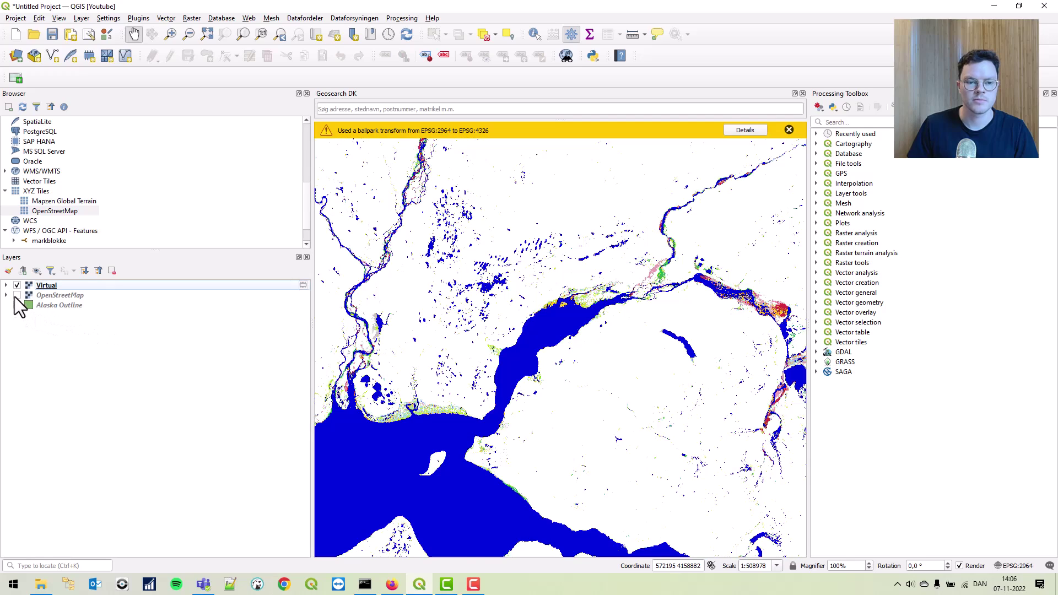
{"action": "left_click", "coordinate": [18, 296]}
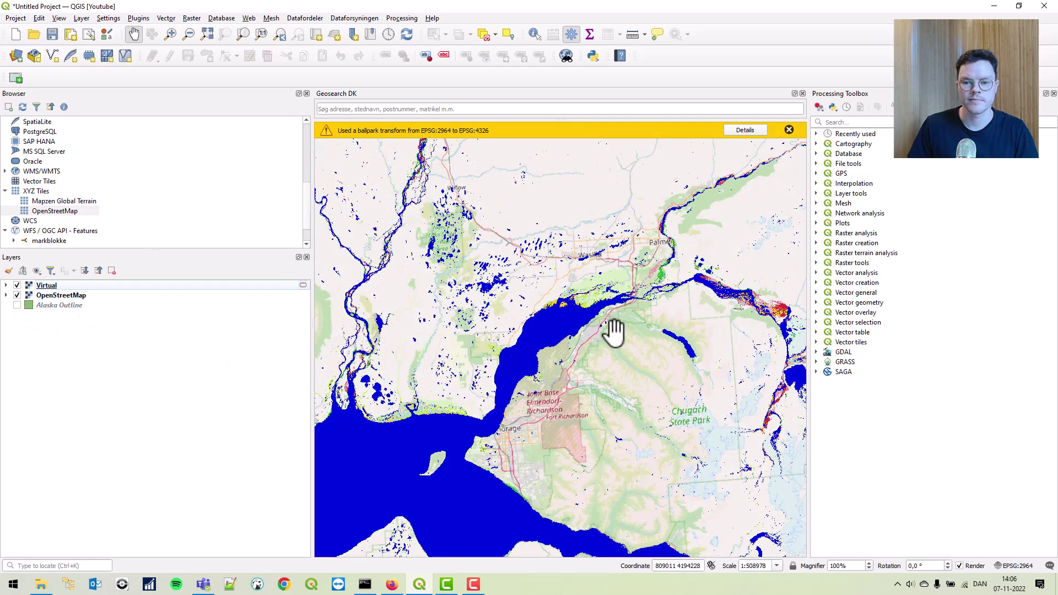
Create a print layout from the Simple A4 Landscape template.
{"action": "left_click", "coordinate": [15, 78]}
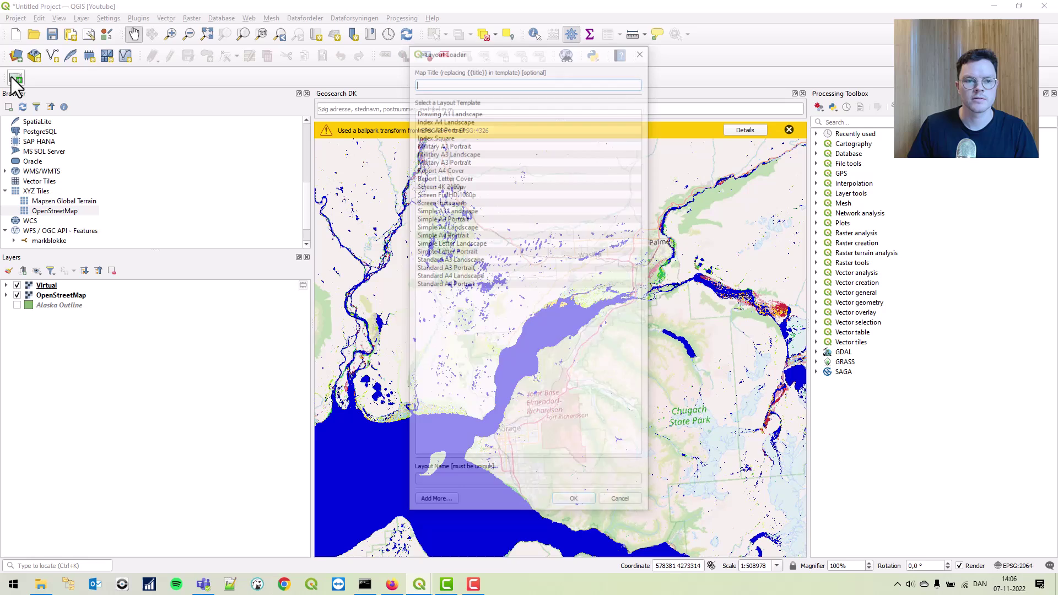
{"action": "left_click", "coordinate": [451, 227]}
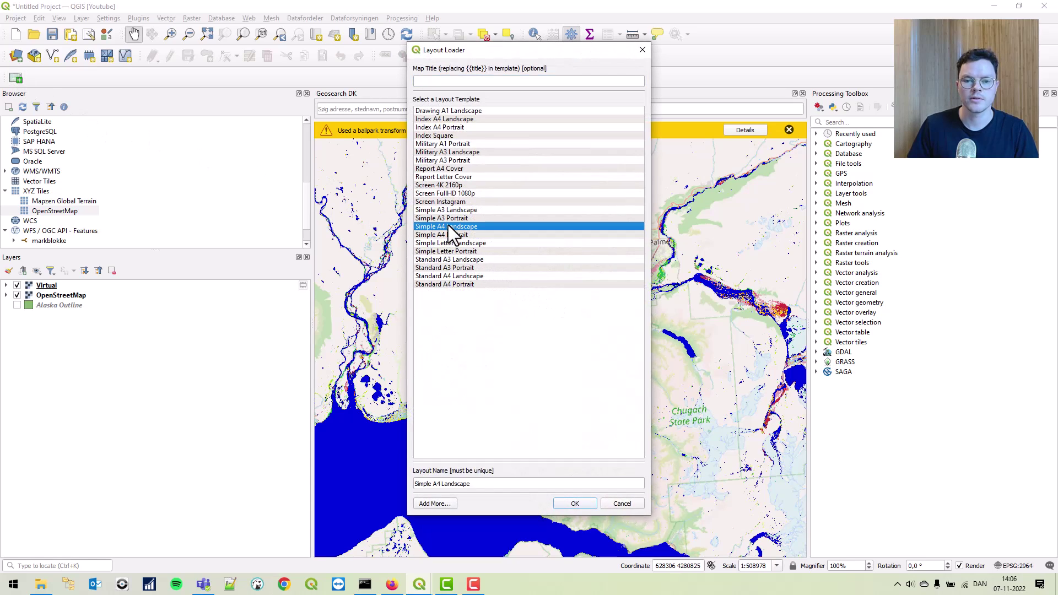
{"action": "left_click", "coordinate": [578, 505]}
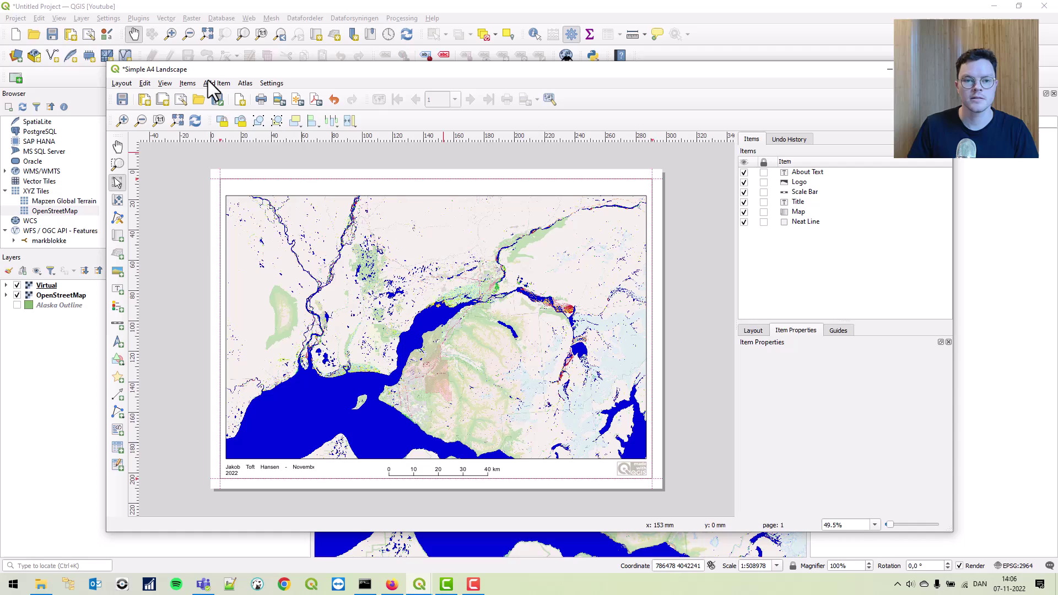
Draw a legend at the map's upper left and turn off its Auto update.
{"action": "left_click", "coordinate": [215, 83]}
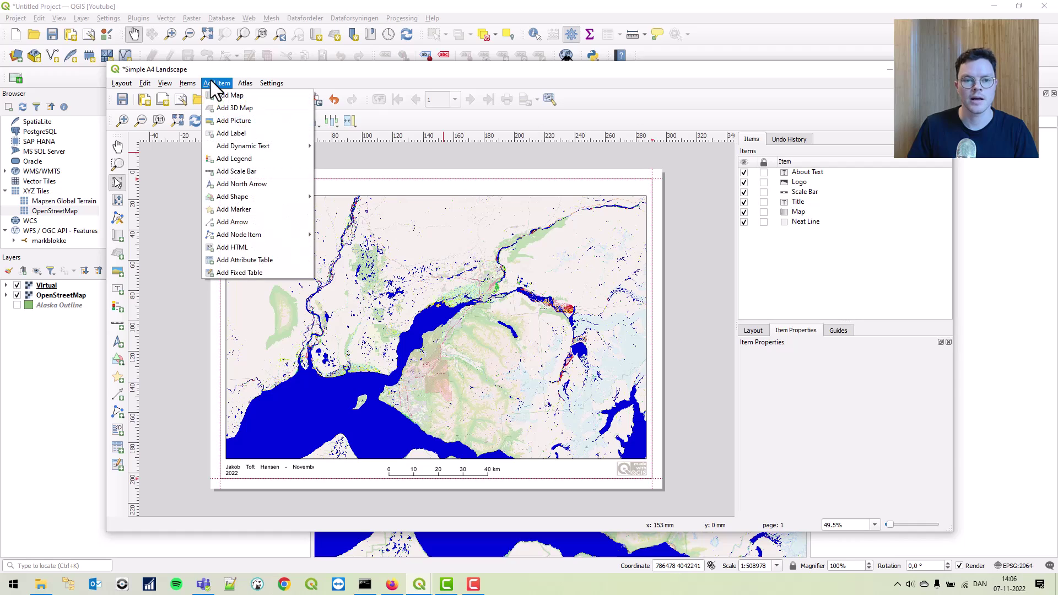
{"action": "left_click", "coordinate": [239, 159]}
{"action": "left_click_drag", "start_coordinate": [235, 205], "coordinate": [325, 365]}
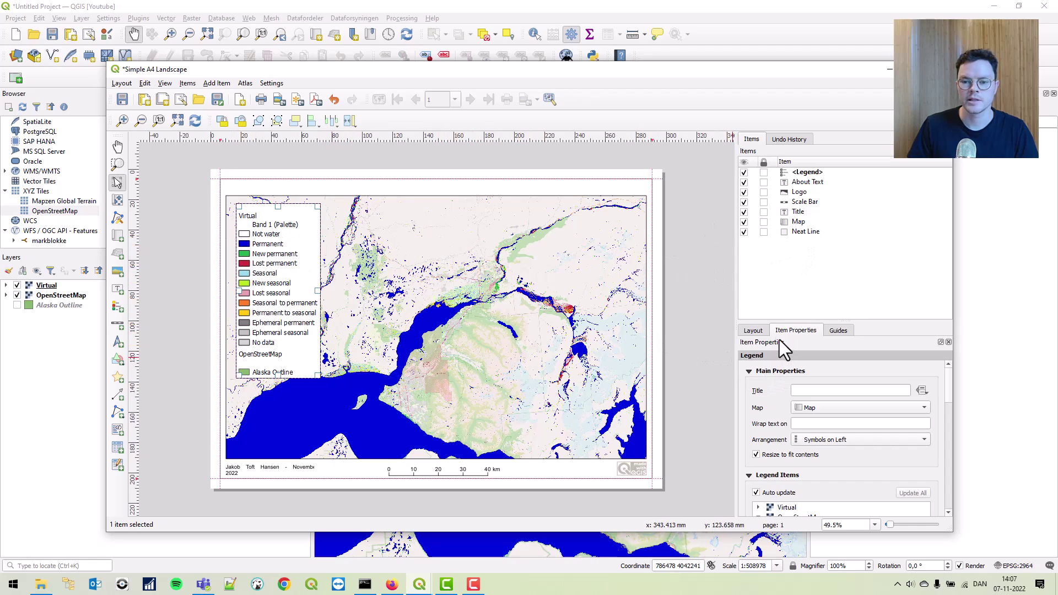
{"action": "left_click", "coordinate": [755, 332]}
{"action": "left_click", "coordinate": [787, 331]}
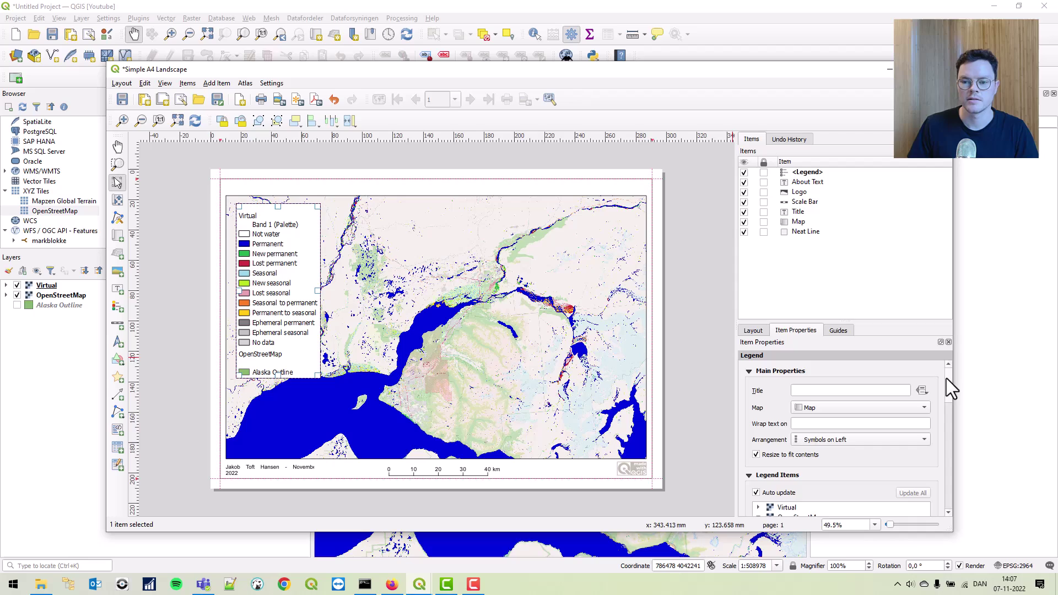
{"action": "left_click_drag", "start_coordinate": [947, 385], "coordinate": [947, 413]}
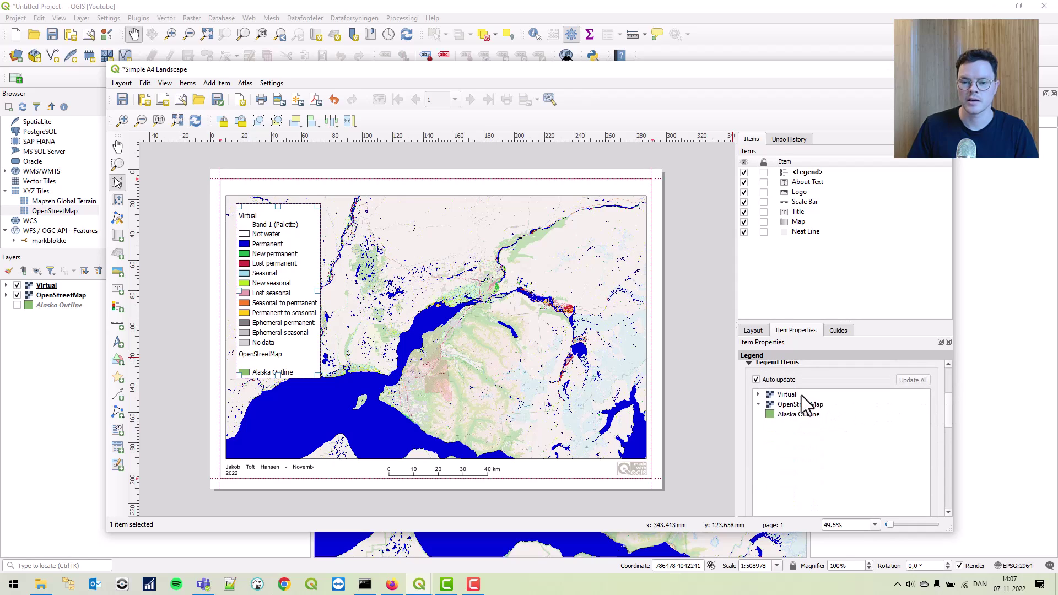
{"action": "left_click", "coordinate": [756, 380]}
Remove the OpenStreetMap and Alaska Outline entries from the legend.
{"action": "left_click_drag", "start_coordinate": [947, 382], "coordinate": [940, 405]}
{"action": "left_click", "coordinate": [789, 401]}
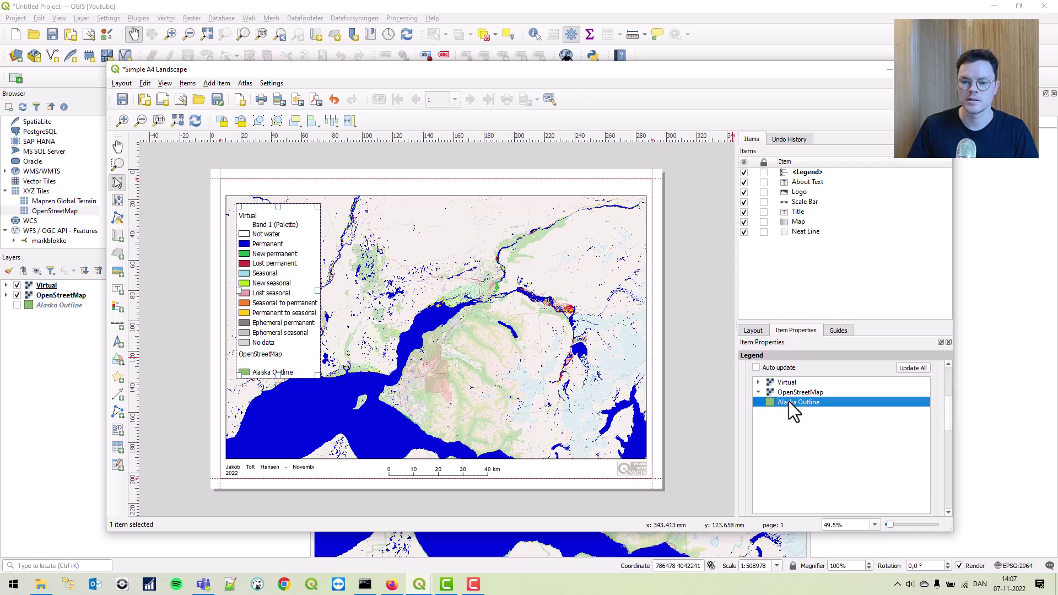
{"action": "left_click", "coordinate": [793, 385], "text": "shift"}
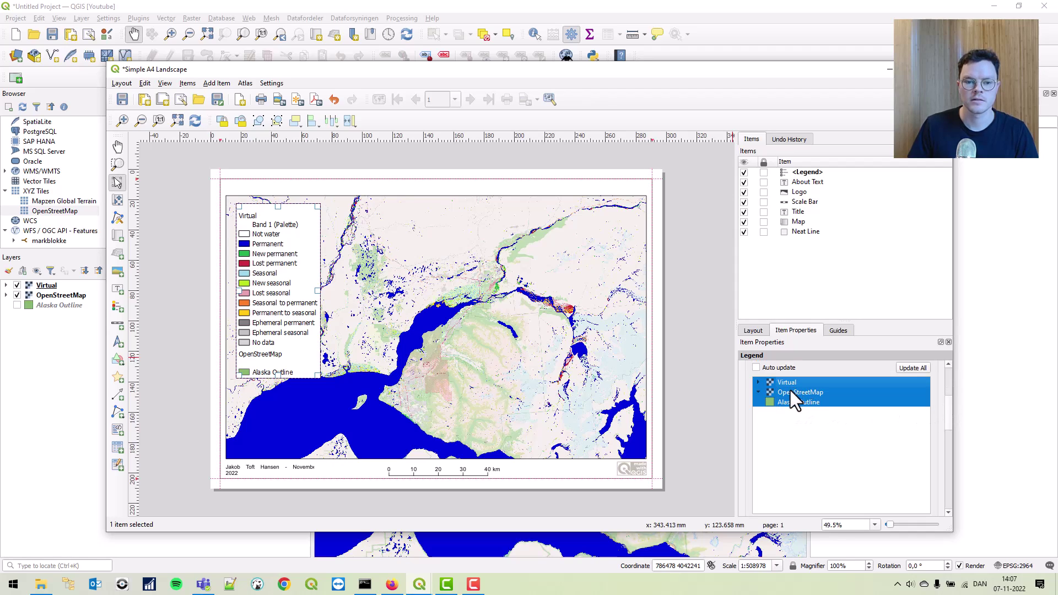
{"action": "left_click", "coordinate": [790, 390]}
{"action": "left_click", "coordinate": [793, 398], "text": "shift"}
{"action": "scroll", "coordinate": [935, 398], "scroll_direction": "down", "scroll_amount": 5}
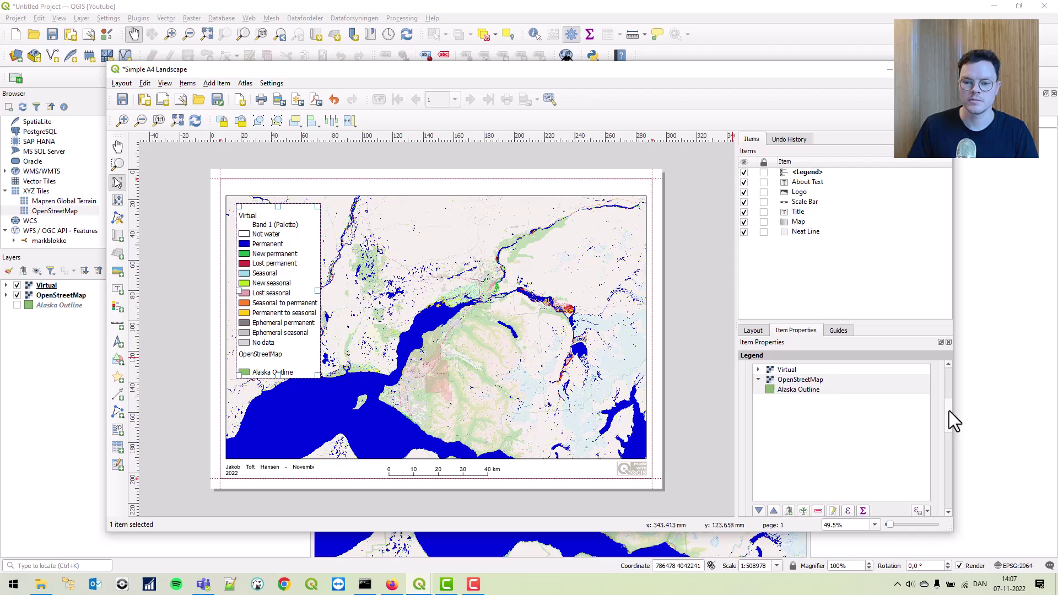
{"action": "left_click", "coordinate": [818, 441]}
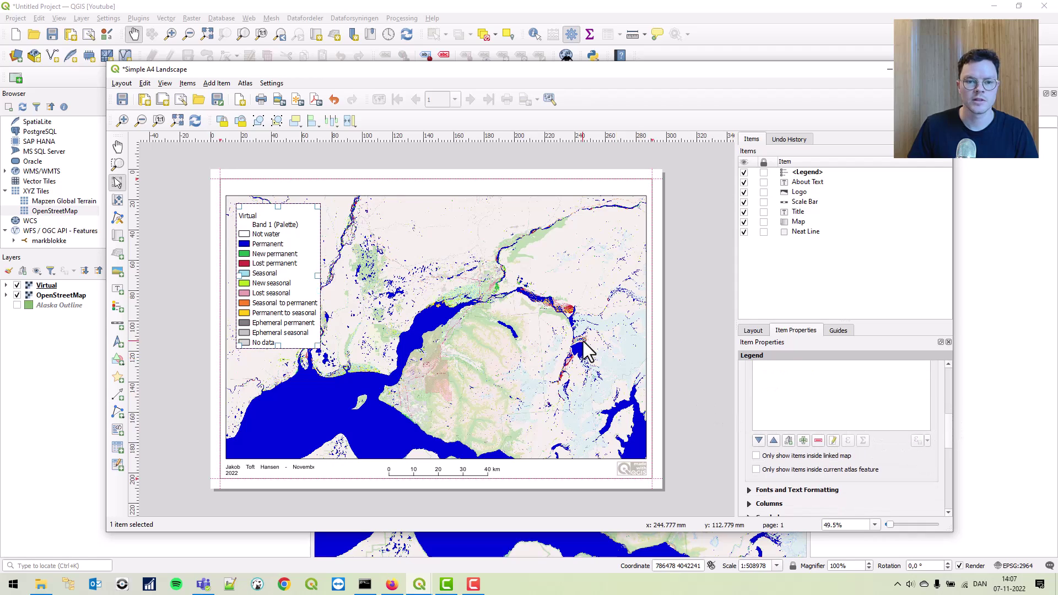
{"action": "scroll", "coordinate": [843, 429], "scroll_direction": "up", "scroll_amount": 5}
Rename the Virtual entry to 'Transitions in water' and clear its Band 1 (Palette) label.
{"action": "double_click", "coordinate": [787, 388]}
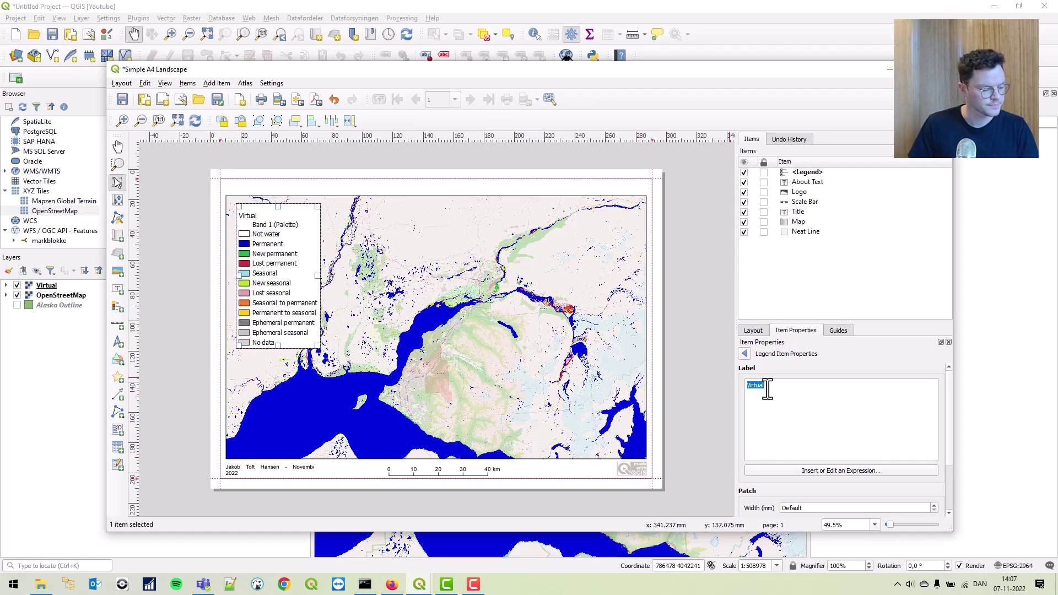
{"action": "type", "text": "Transistions in water"}
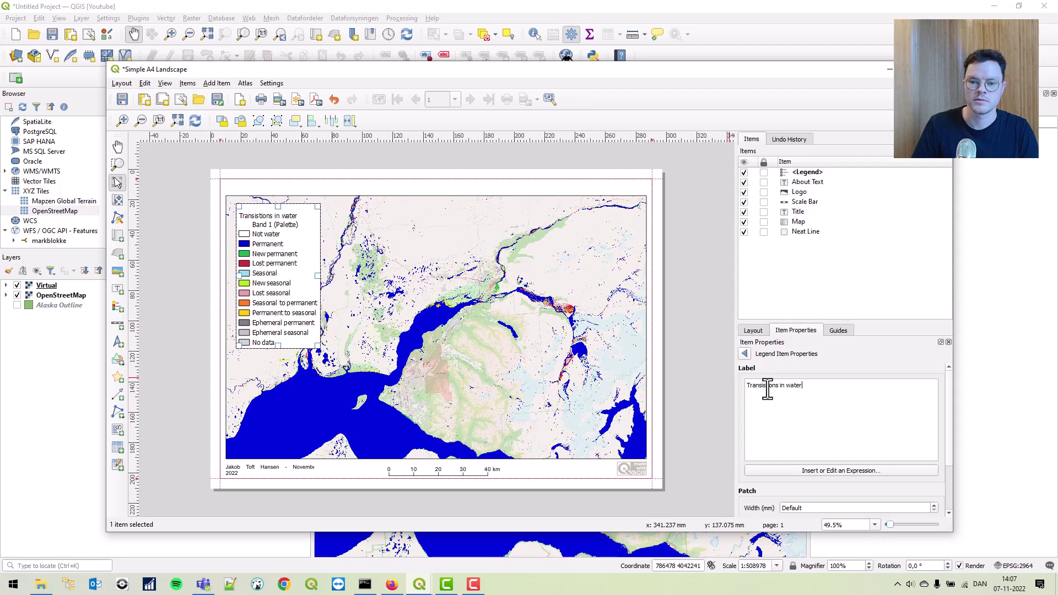
{"action": "left_click", "coordinate": [744, 355]}
{"action": "left_click", "coordinate": [759, 387]}
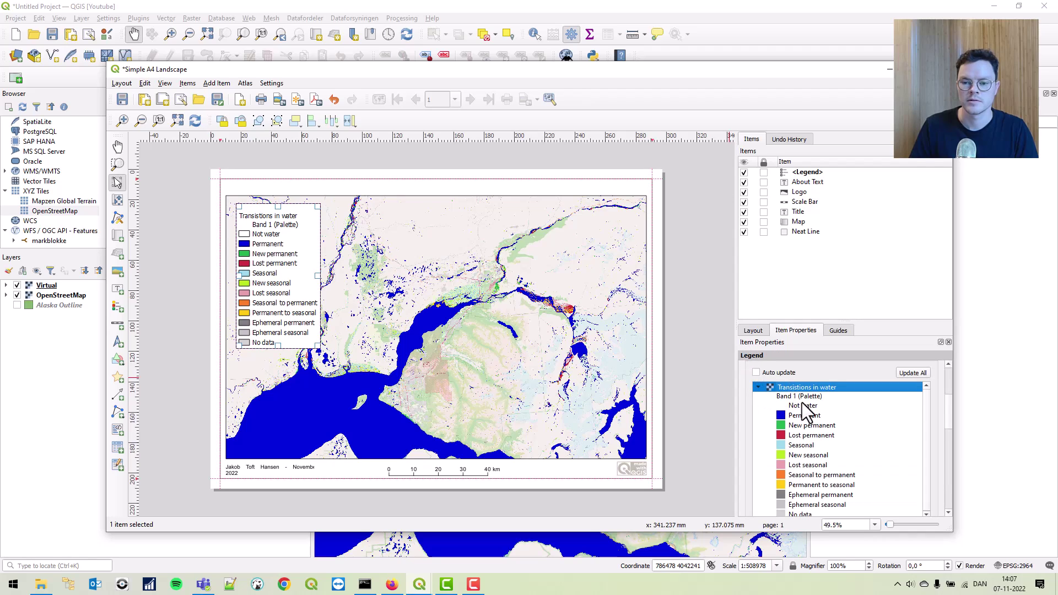
{"action": "left_click", "coordinate": [803, 397]}
{"action": "double_click", "coordinate": [804, 398]}
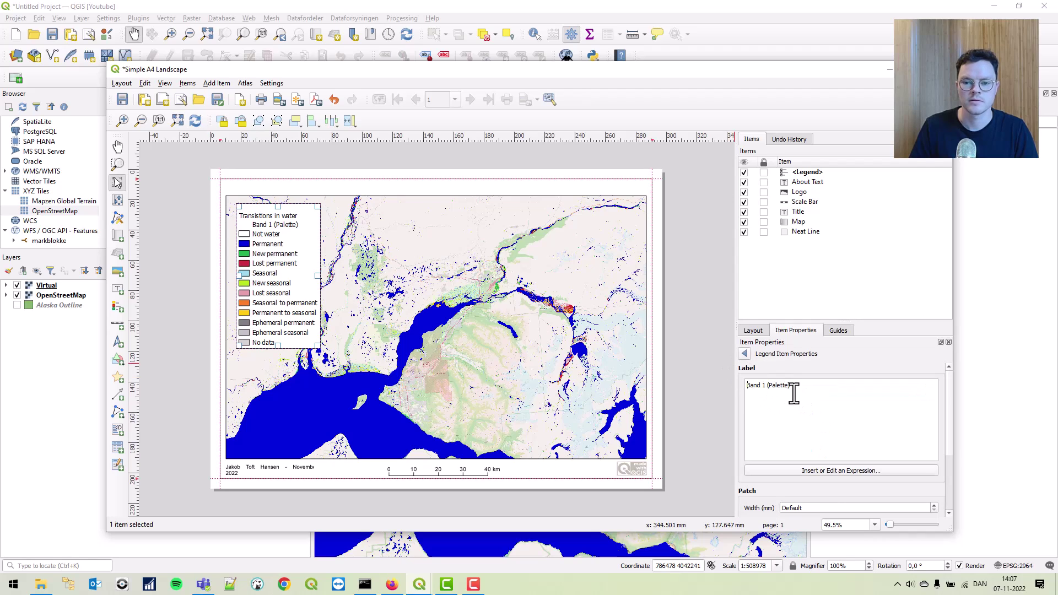
{"action": "triple_click", "coordinate": [794, 393]}
{"action": "key", "text": "BackSpace"}
{"action": "left_click", "coordinate": [744, 354]}
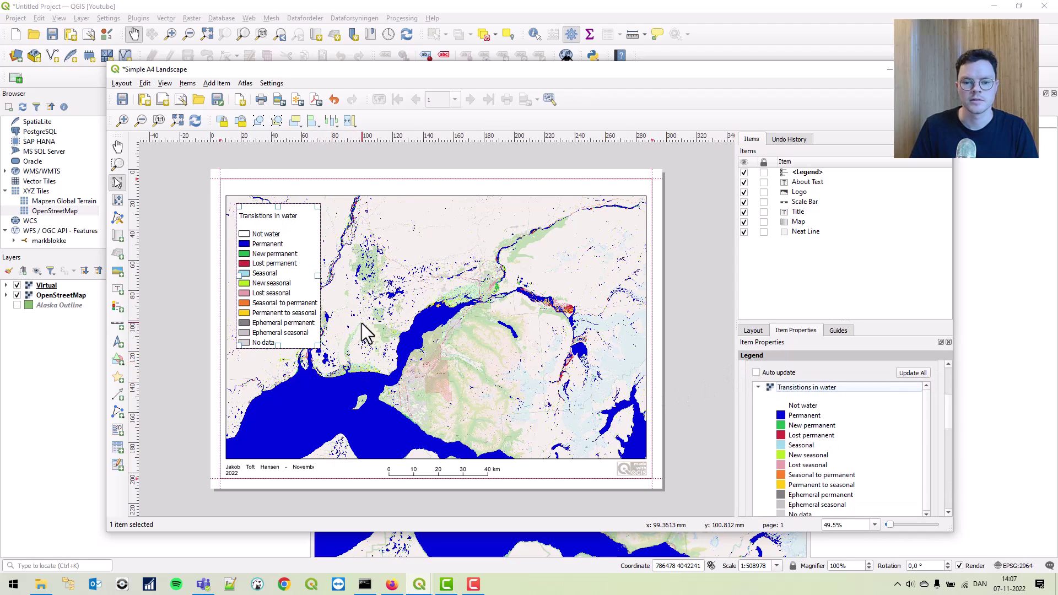
Zoom the main map canvas in on the inlet north of Anchorage.
{"action": "left_click", "coordinate": [444, 329]}
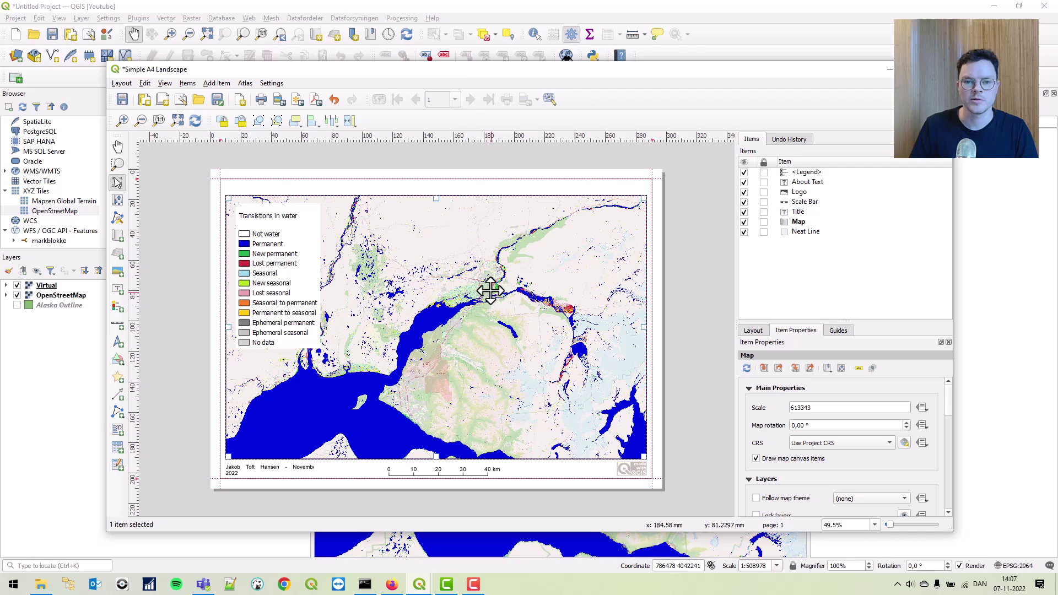
{"action": "left_click", "coordinate": [438, 6]}
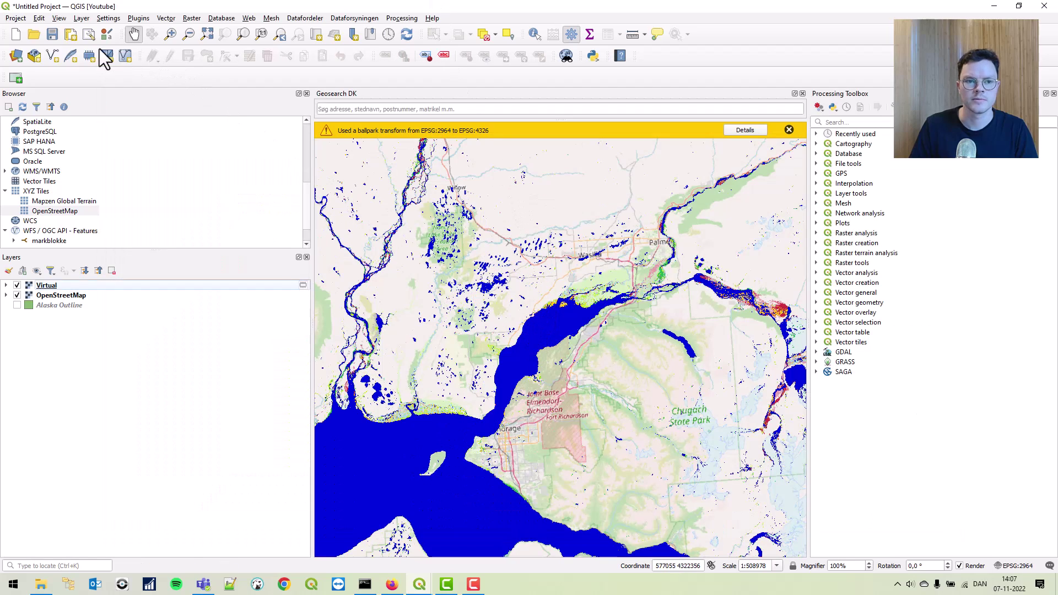
{"action": "left_click", "coordinate": [171, 34]}
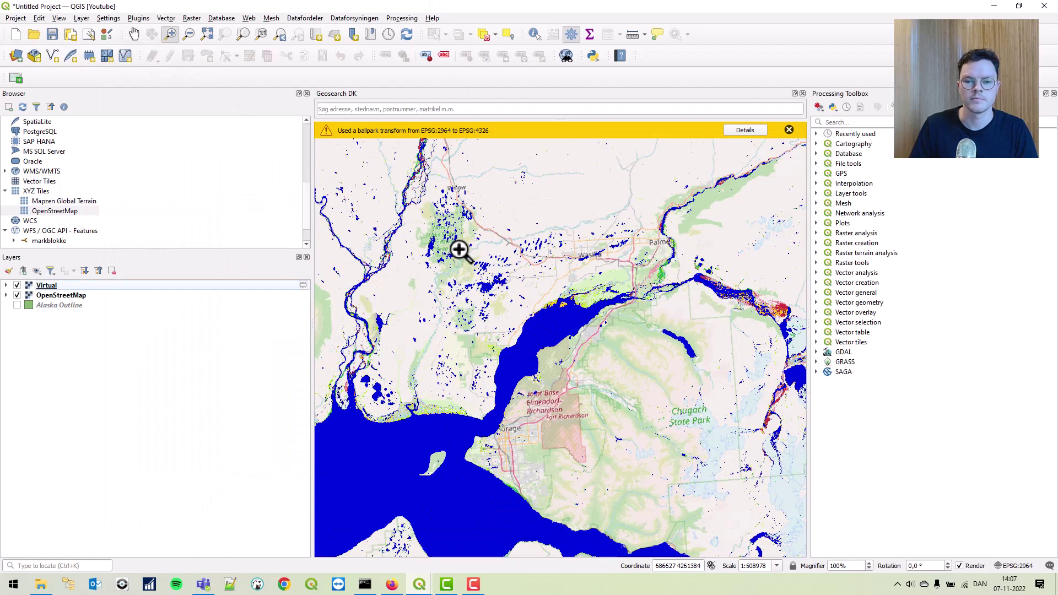
{"action": "left_click_drag", "start_coordinate": [461, 251], "coordinate": [650, 468]}
Match the layout map to the main canvas extent, giving scale 300064 and a 28 km scale bar.
{"action": "key", "text": "alt+Tab"}
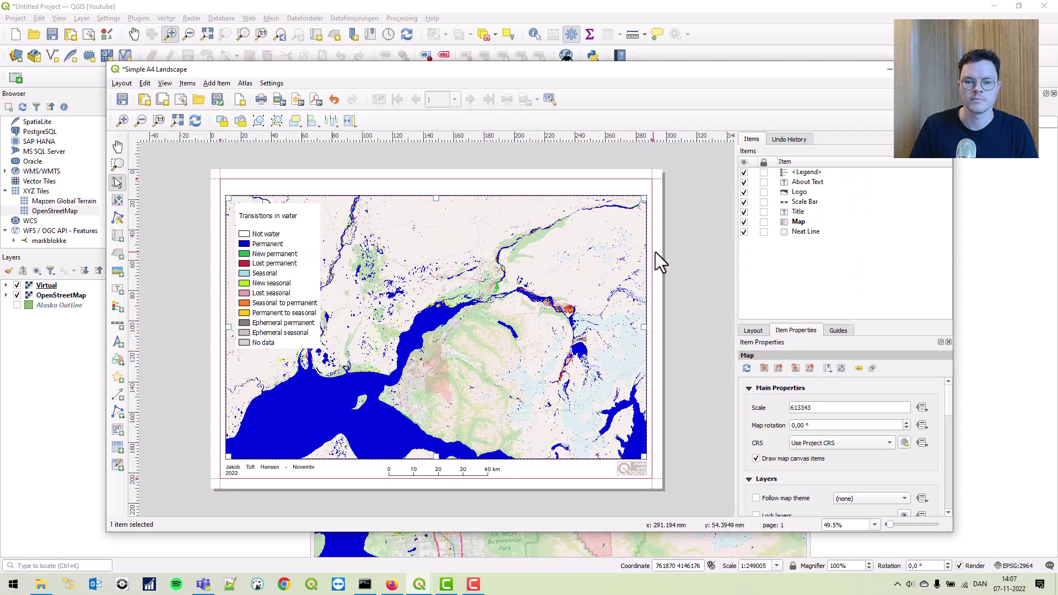
{"action": "left_click", "coordinate": [798, 222]}
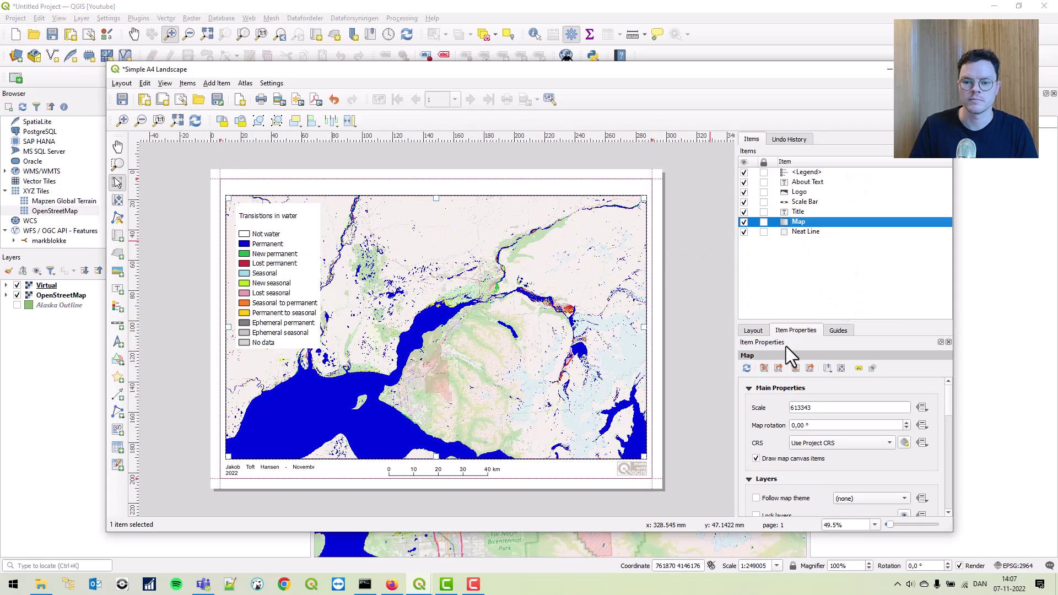
{"action": "left_click", "coordinate": [764, 368]}
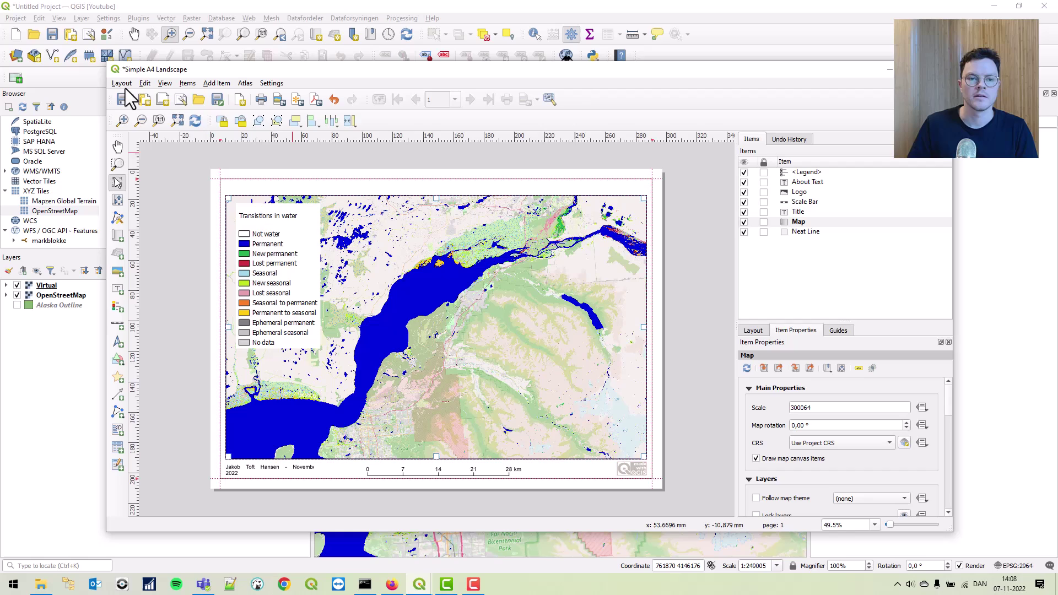
Export the layout as Simple A4 Landscape.png, overwriting the earlier file in the mxds folder.
{"action": "left_click", "coordinate": [124, 87]}
{"action": "left_click", "coordinate": [171, 242]}
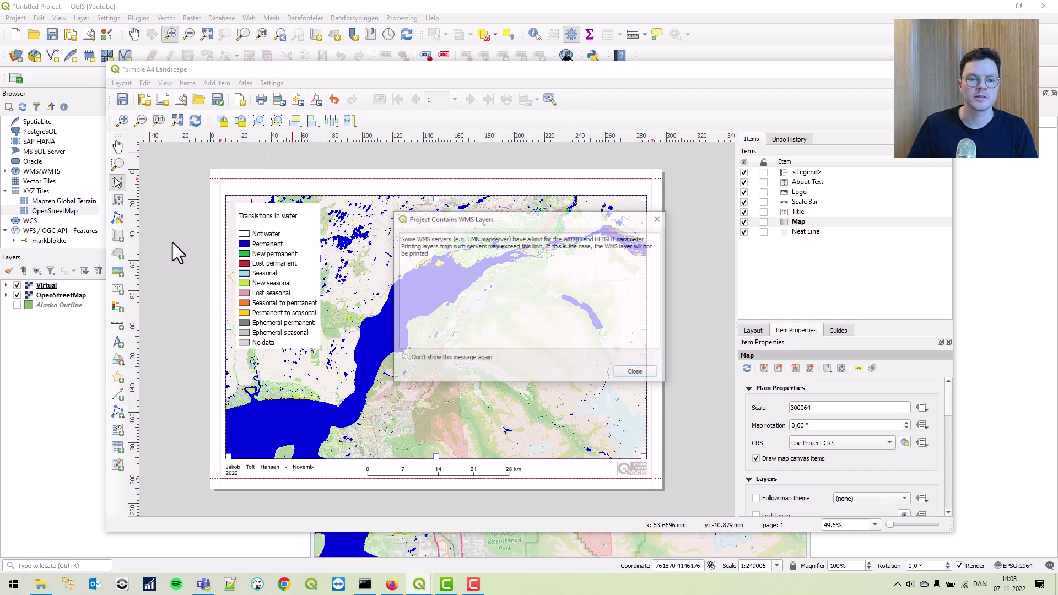
{"action": "left_click", "coordinate": [636, 374]}
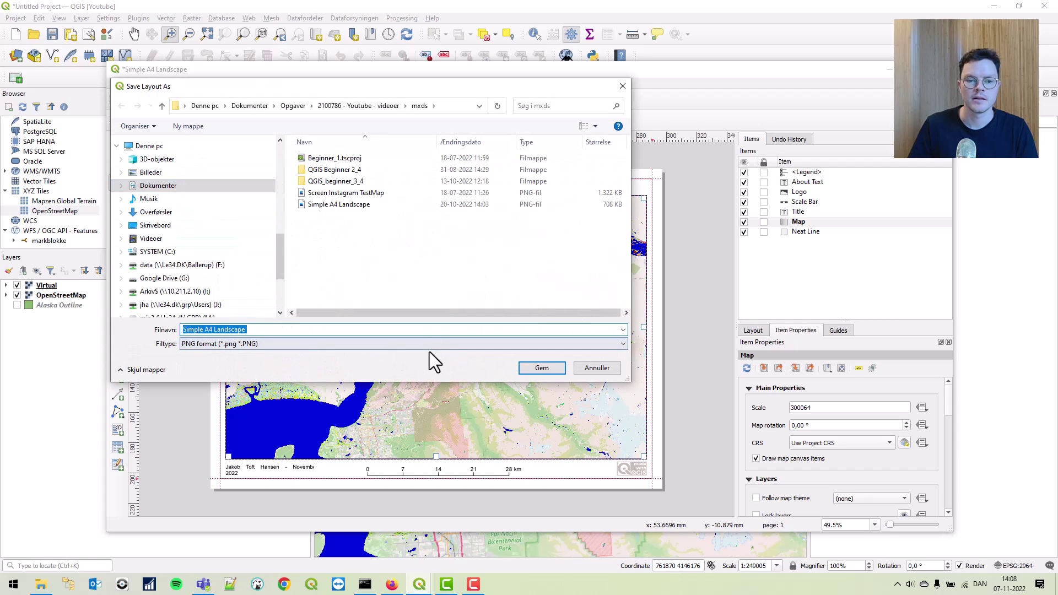
{"action": "left_click", "coordinate": [536, 369]}
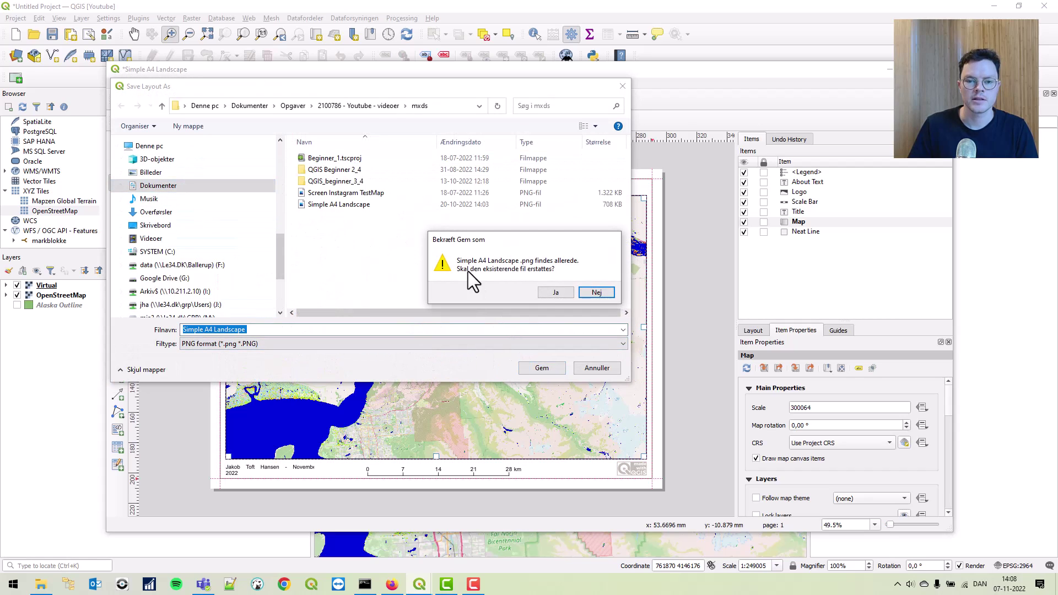
{"action": "left_click", "coordinate": [554, 292]}
{"action": "left_click", "coordinate": [553, 409]}
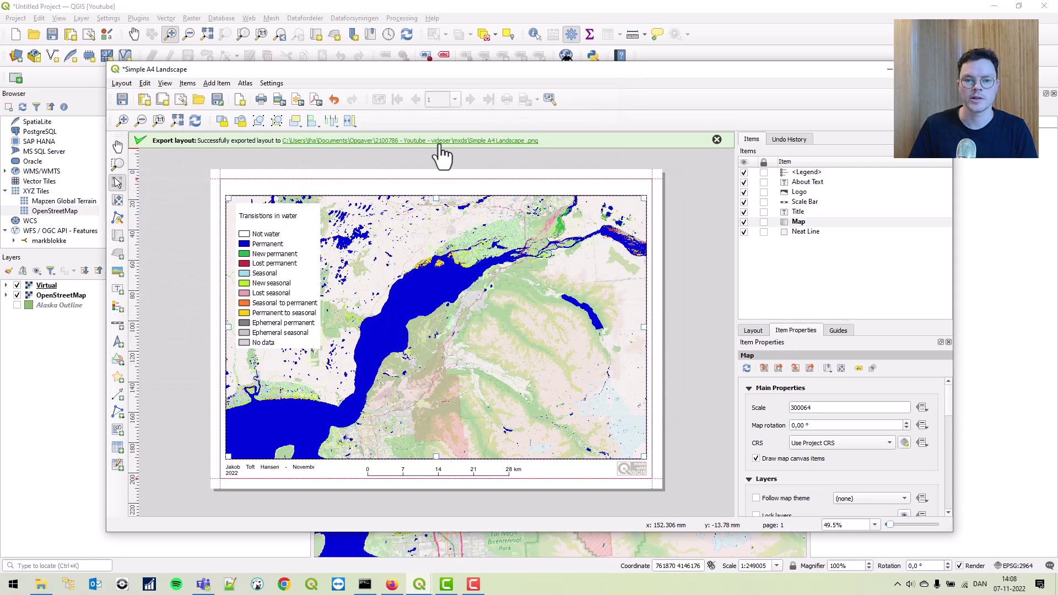
Open Simple A4 Landscape.png from the mxds folder in Windows Photos.
{"action": "left_click", "coordinate": [442, 144]}
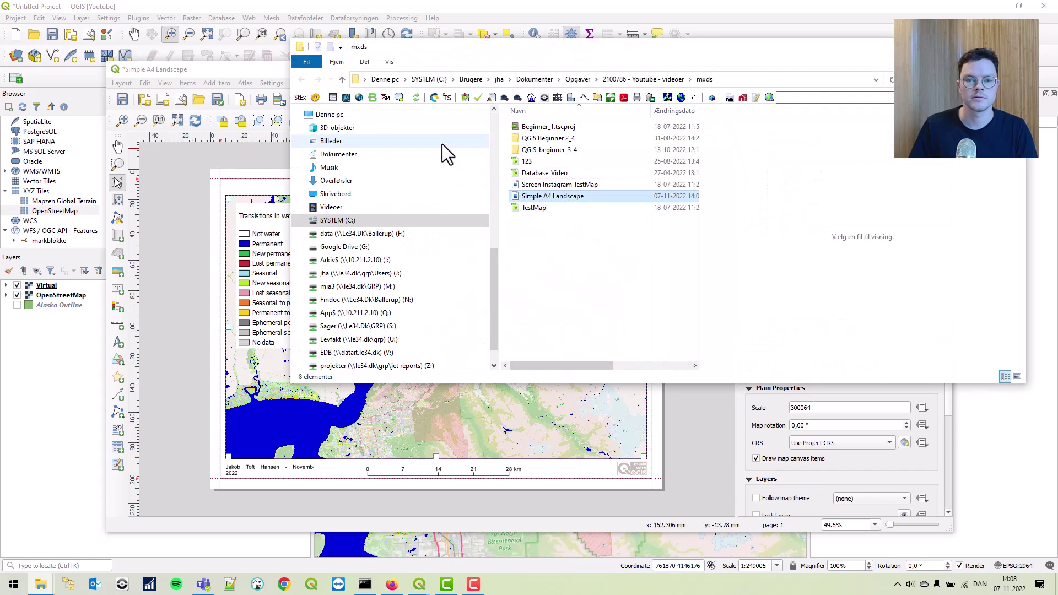
{"action": "double_click", "coordinate": [546, 195]}
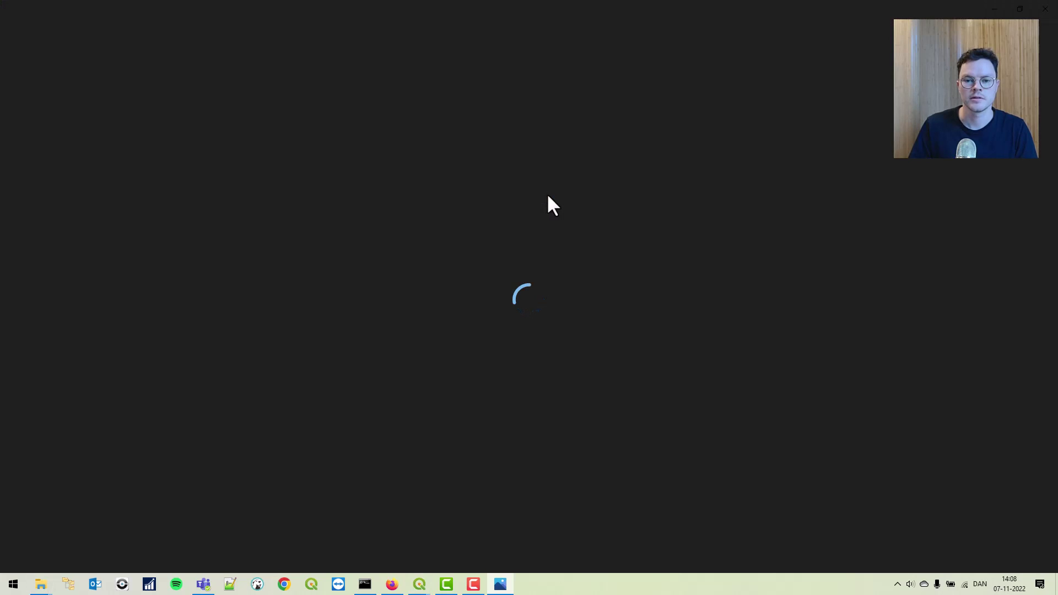